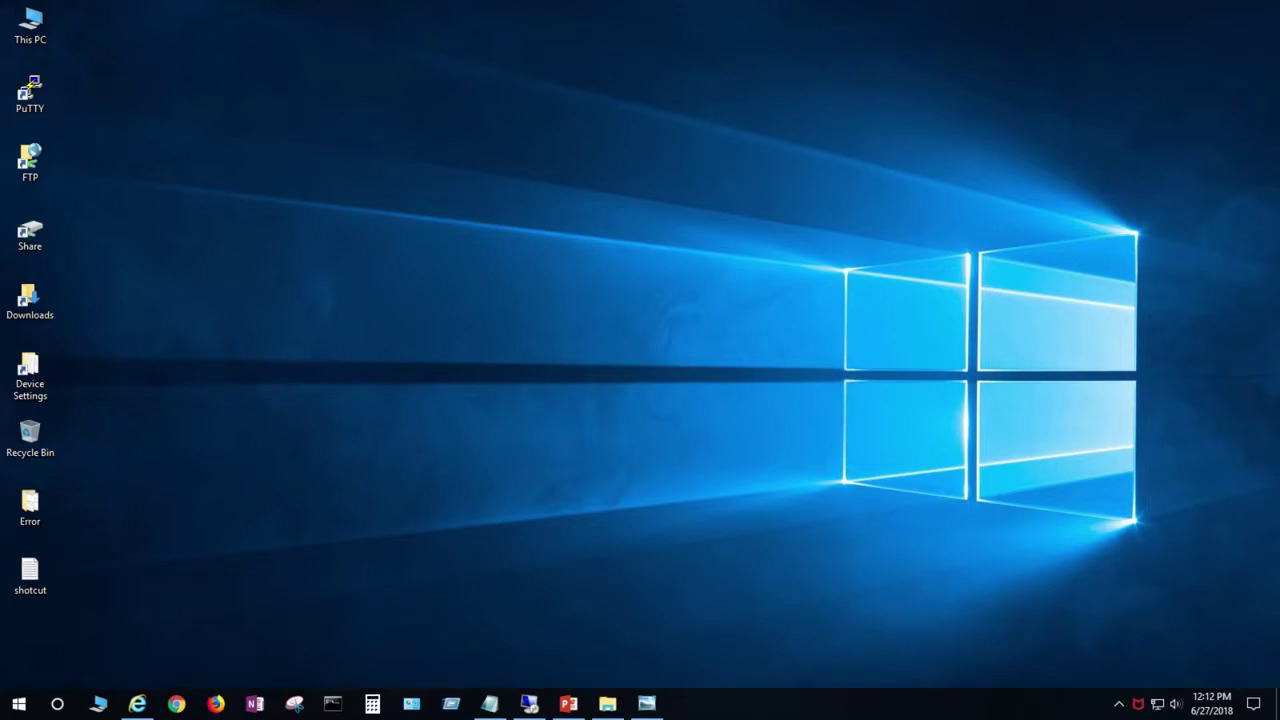
View the Shotcut OpenGL, Visual C++ Runtime and stopped-working error screenshots in Photo Viewer.
click(646, 703)
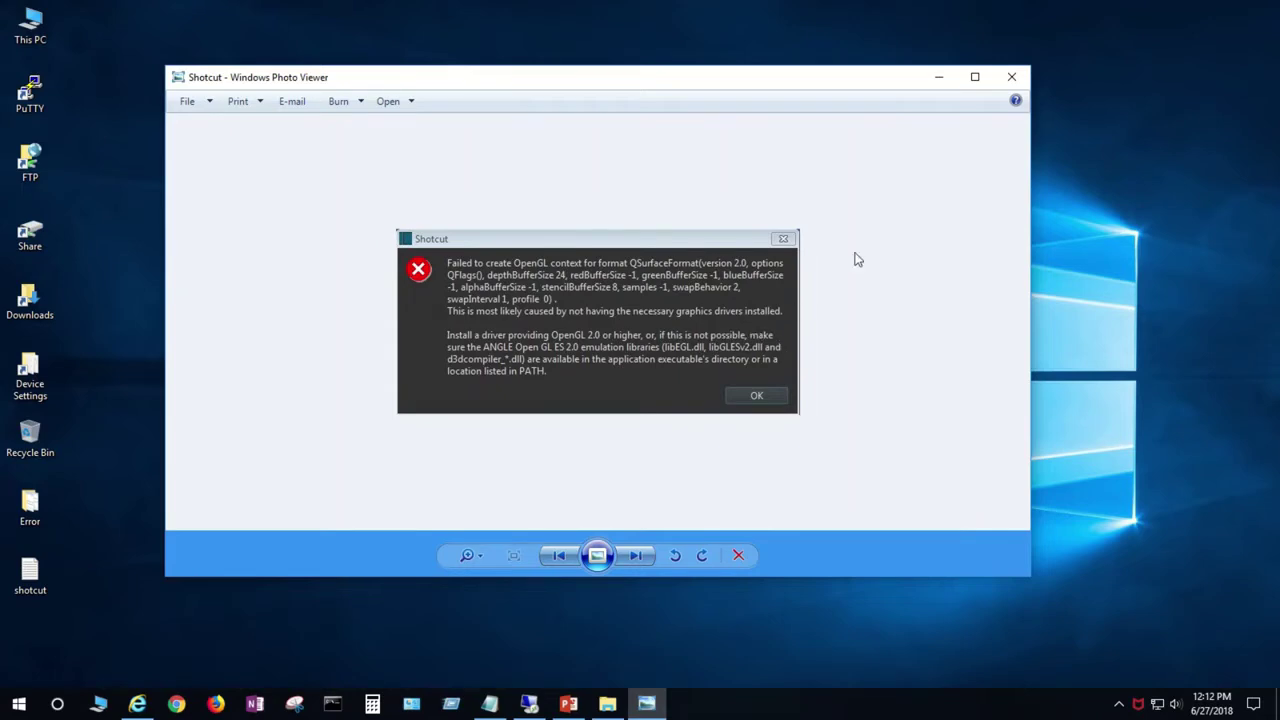
click(1012, 78)
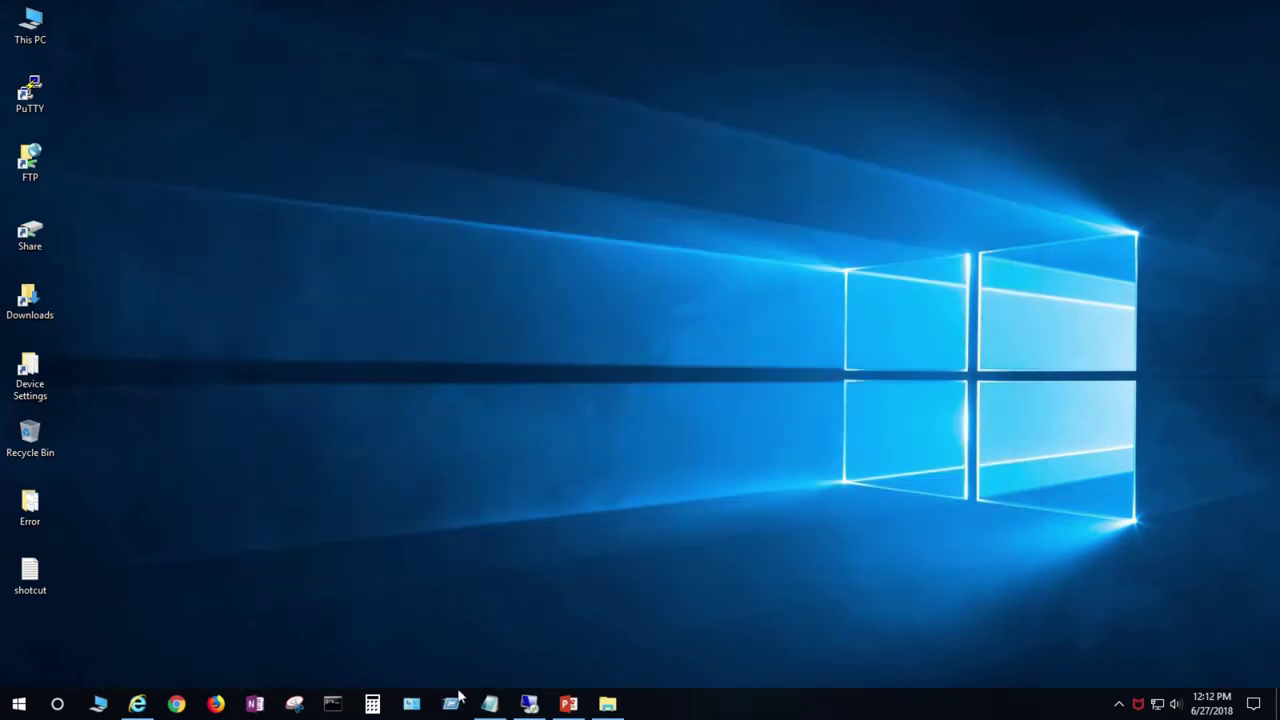
click(607, 704)
double_click(365, 253)
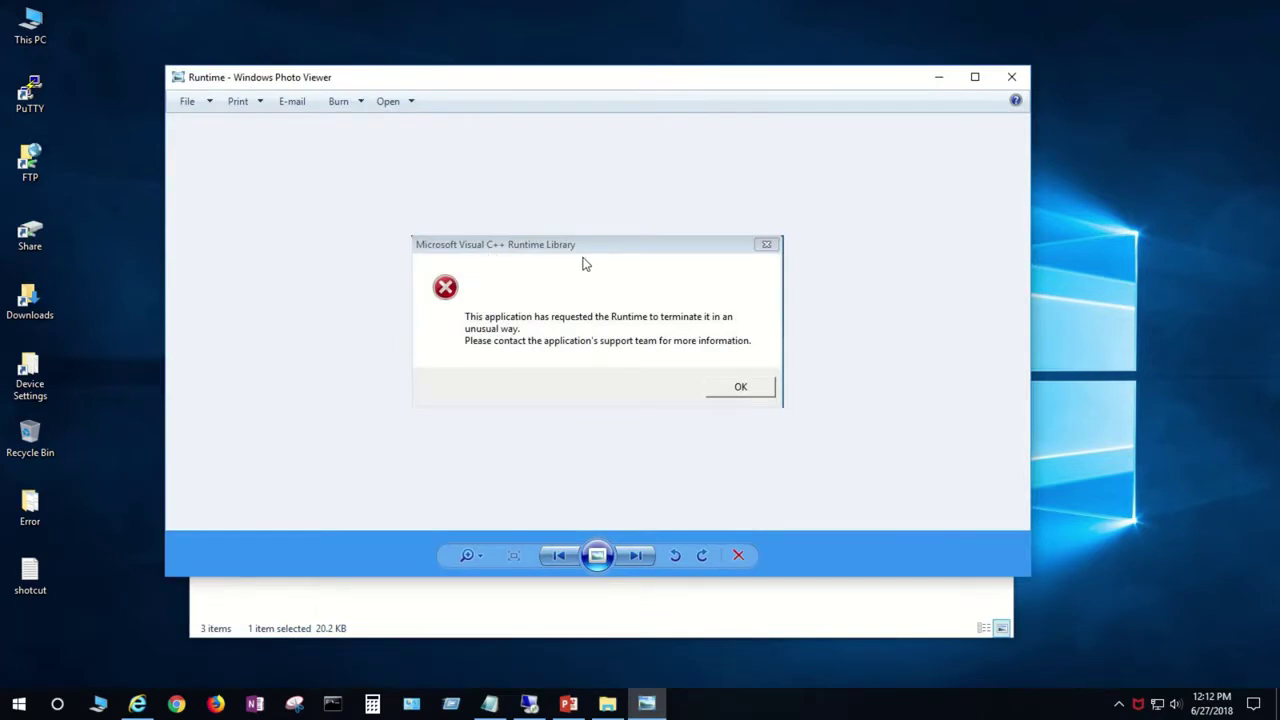
click(1012, 77)
double_click(541, 250)
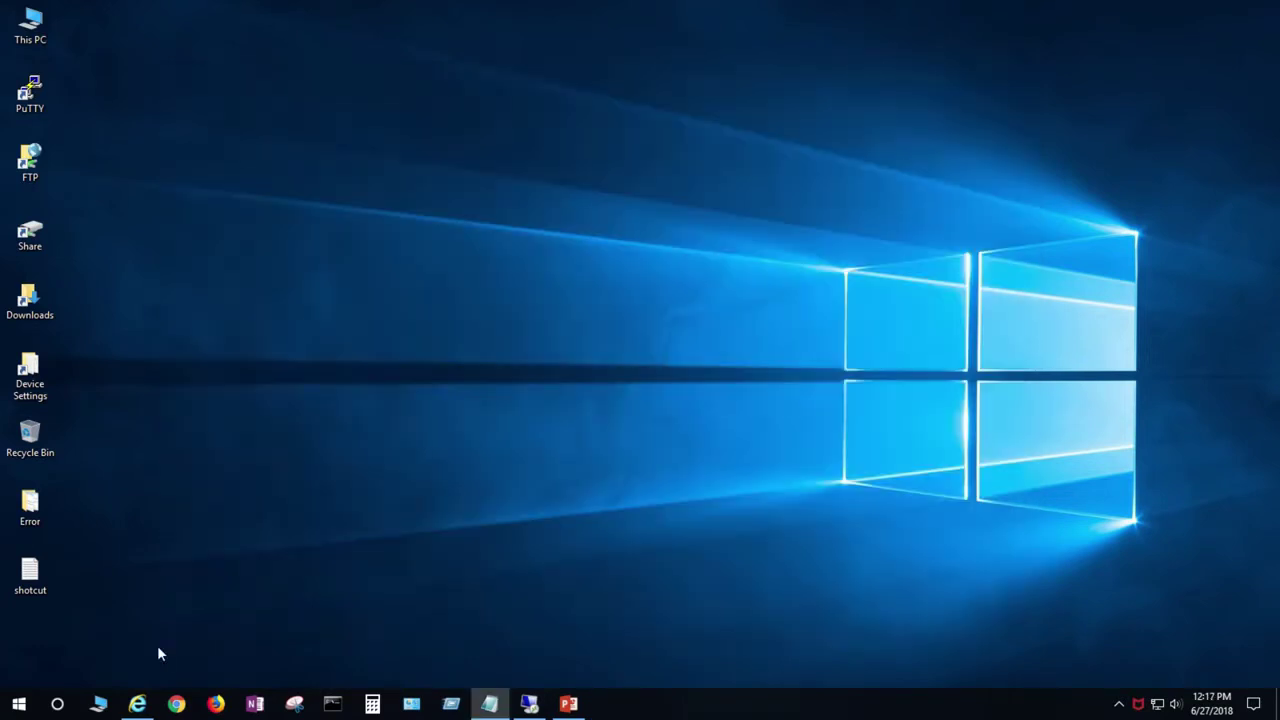
Bring up the Shotcut 18.06.02 download page in Internet Explorer.
click(137, 703)
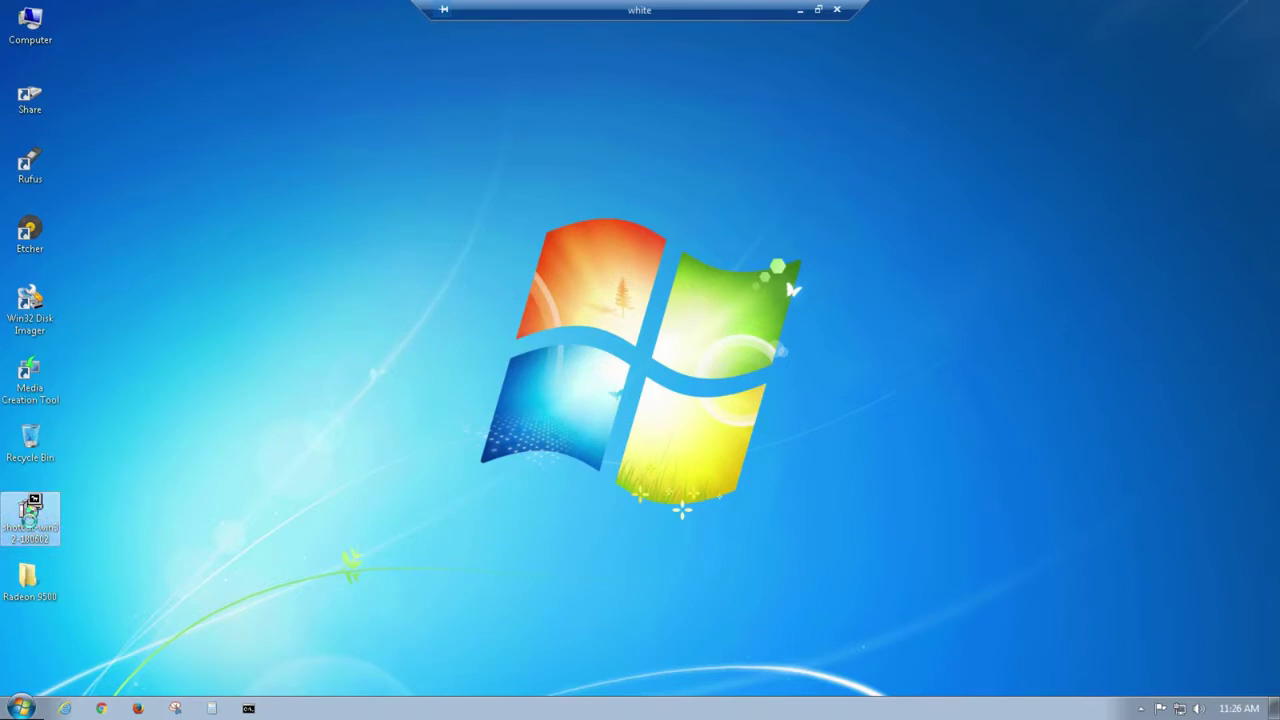
Install Shotcut from the shotcut-win32 installer into C:\Program Files\Shotcut with default components.
right_click(31, 527)
click(86, 233)
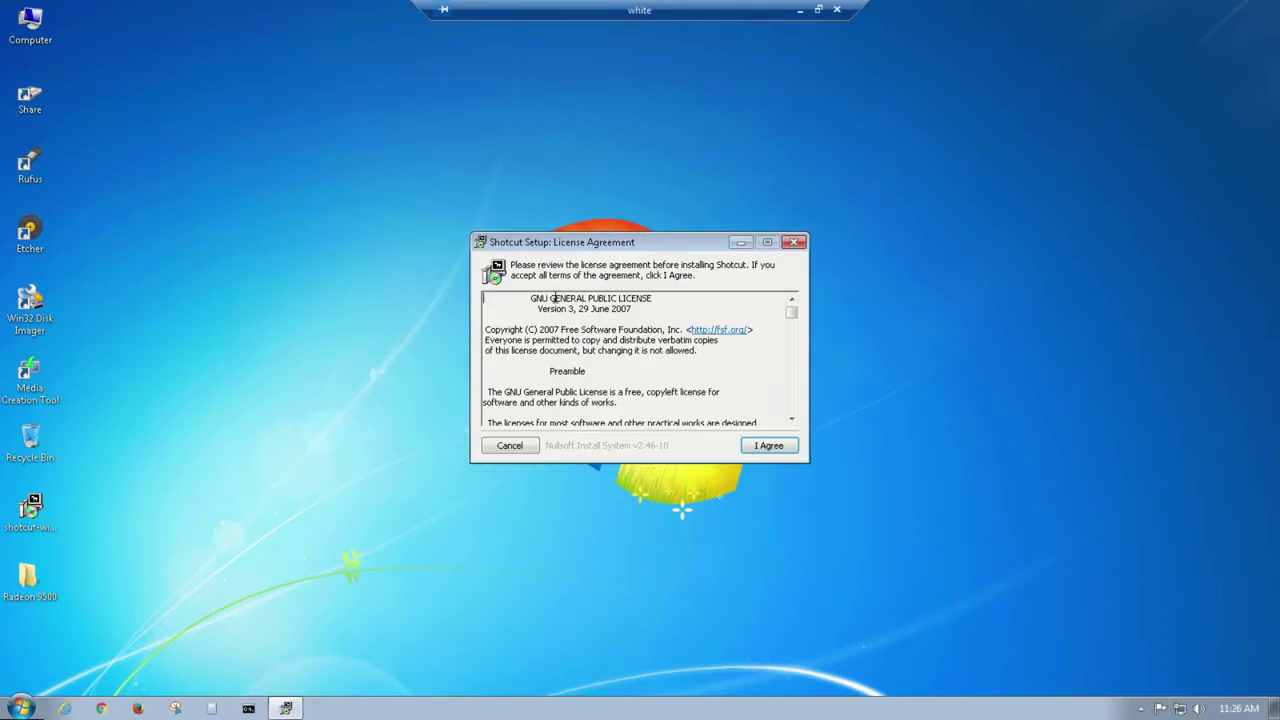
click(770, 447)
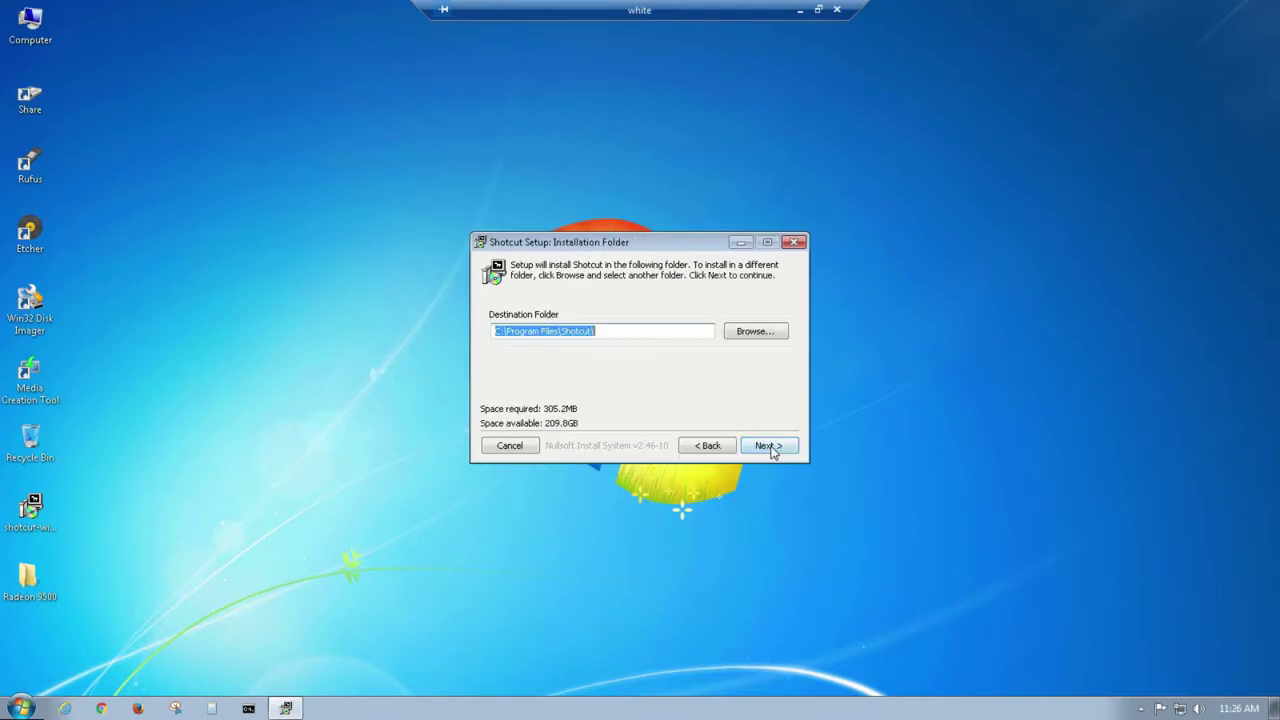
click(766, 446)
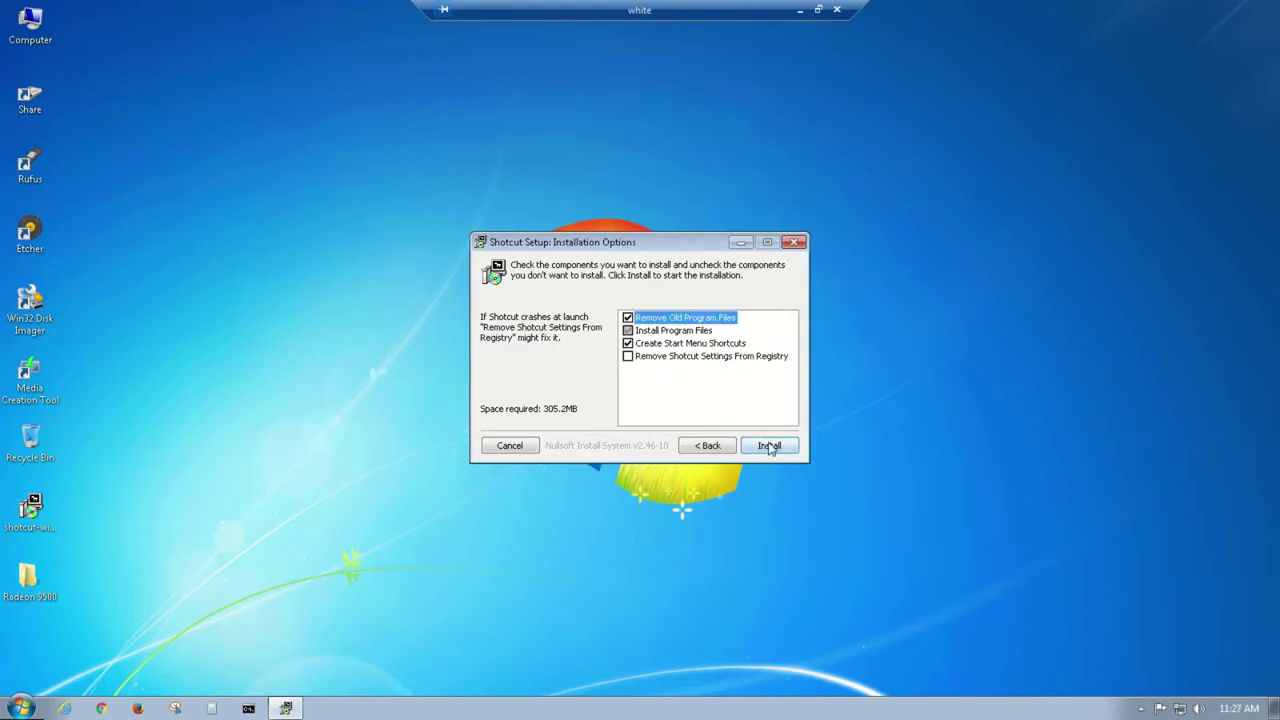
click(770, 447)
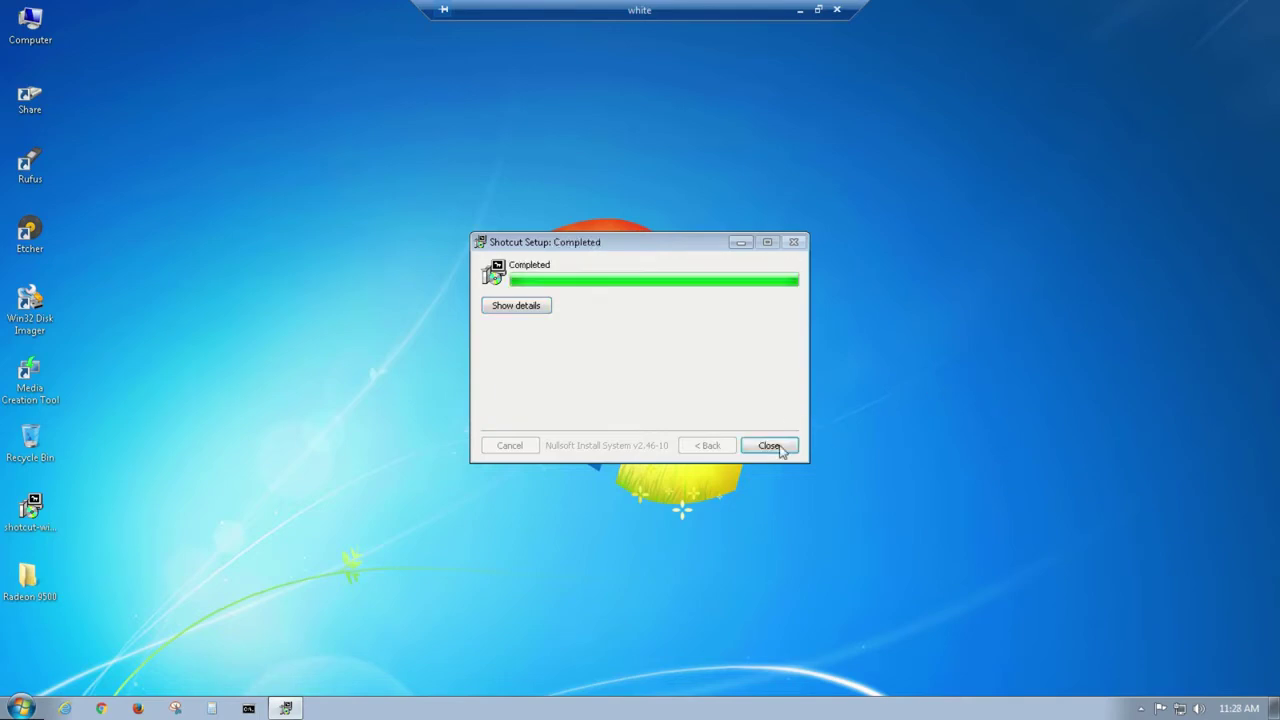
click(772, 446)
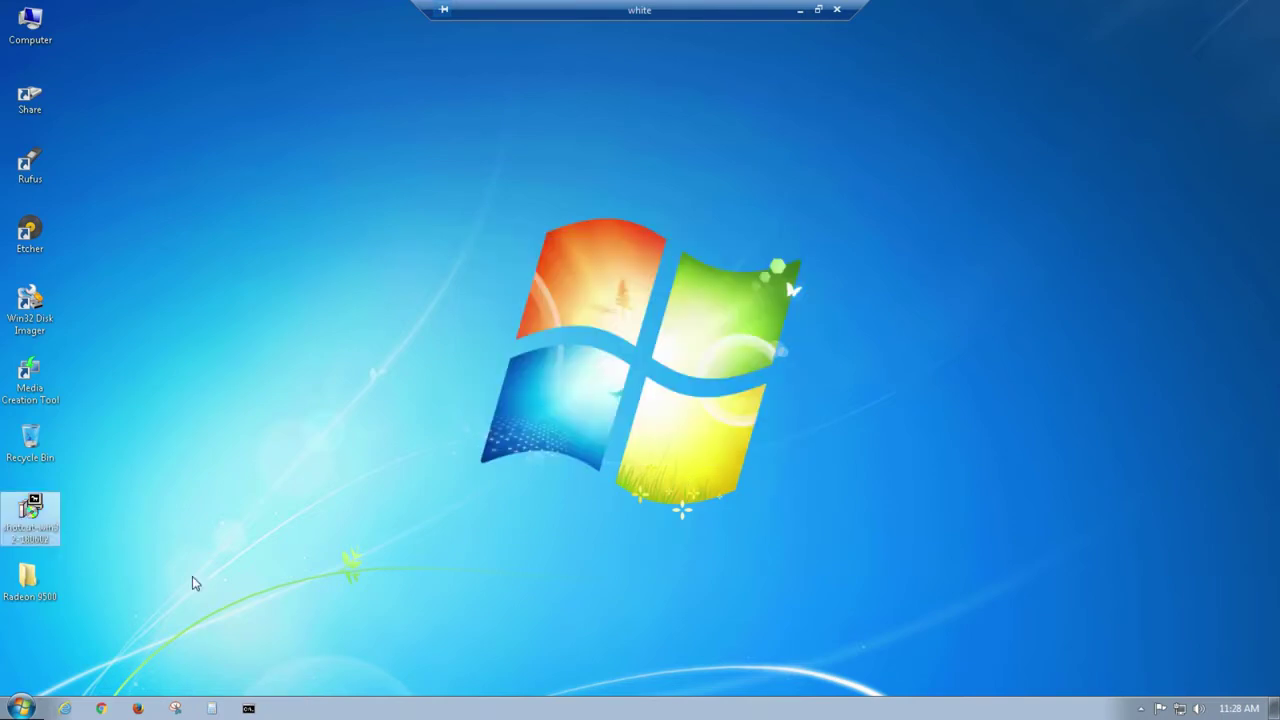
click(22, 708)
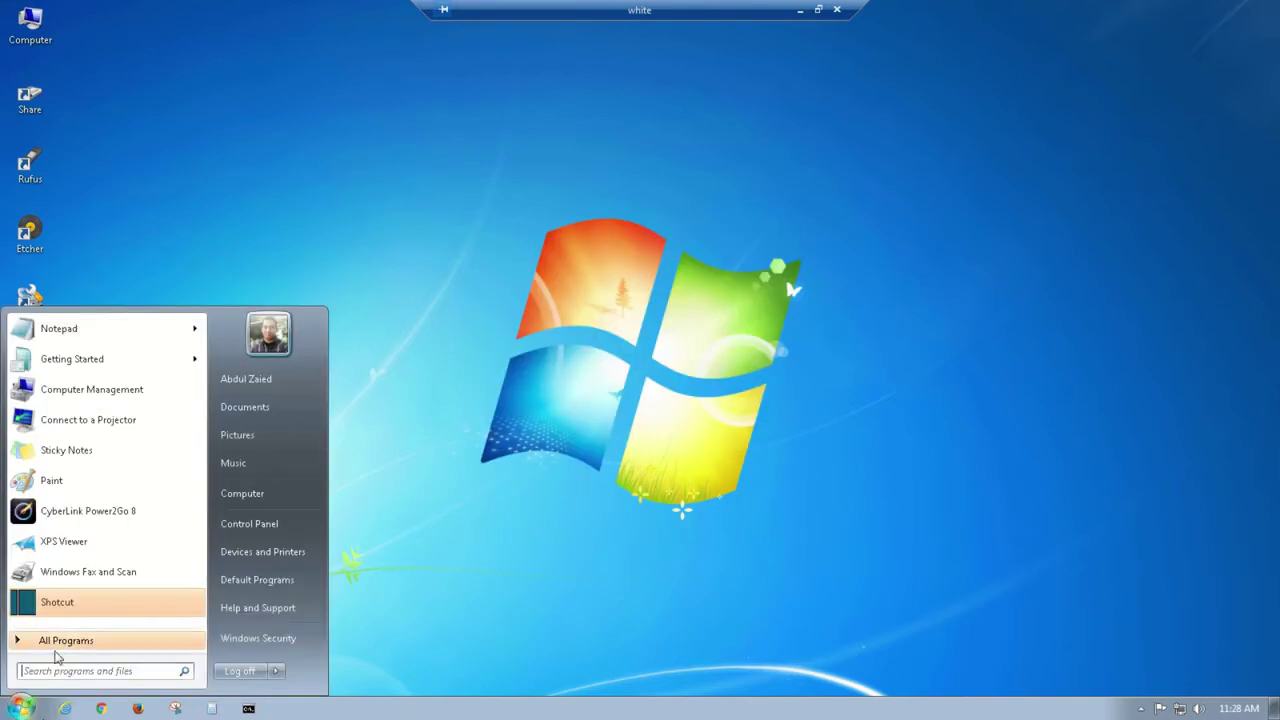
click(84, 603)
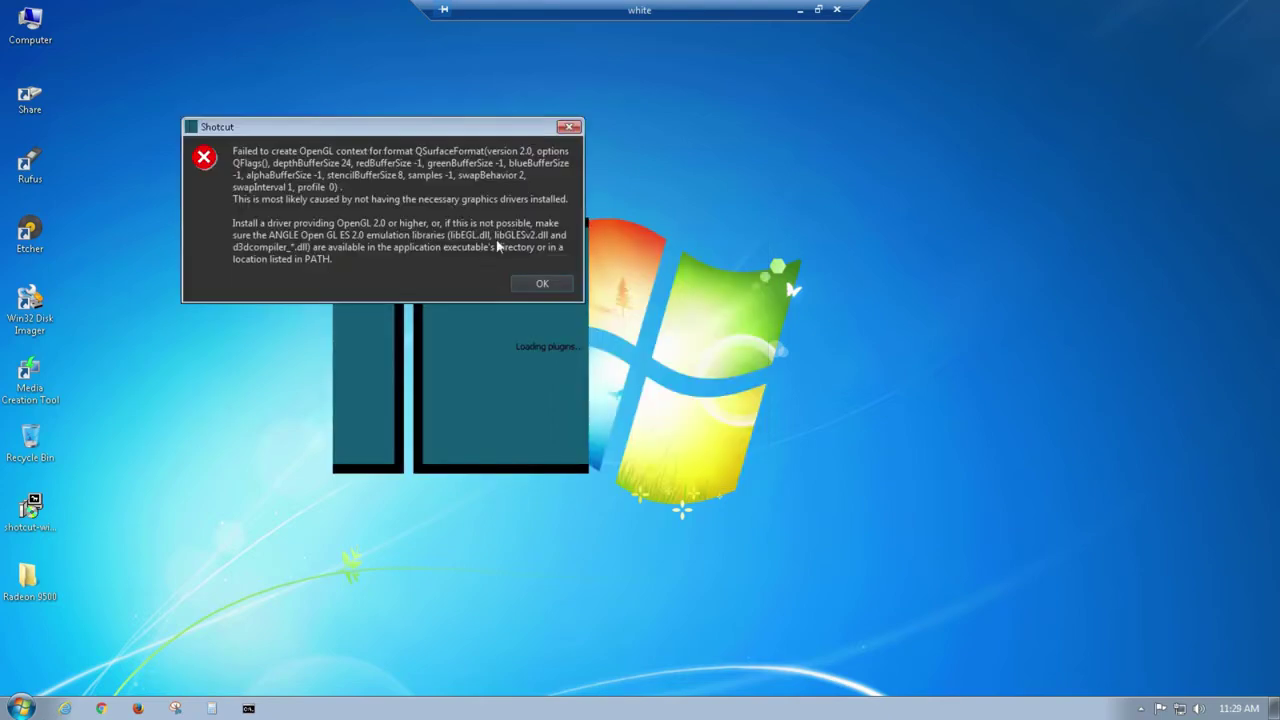
click(543, 284)
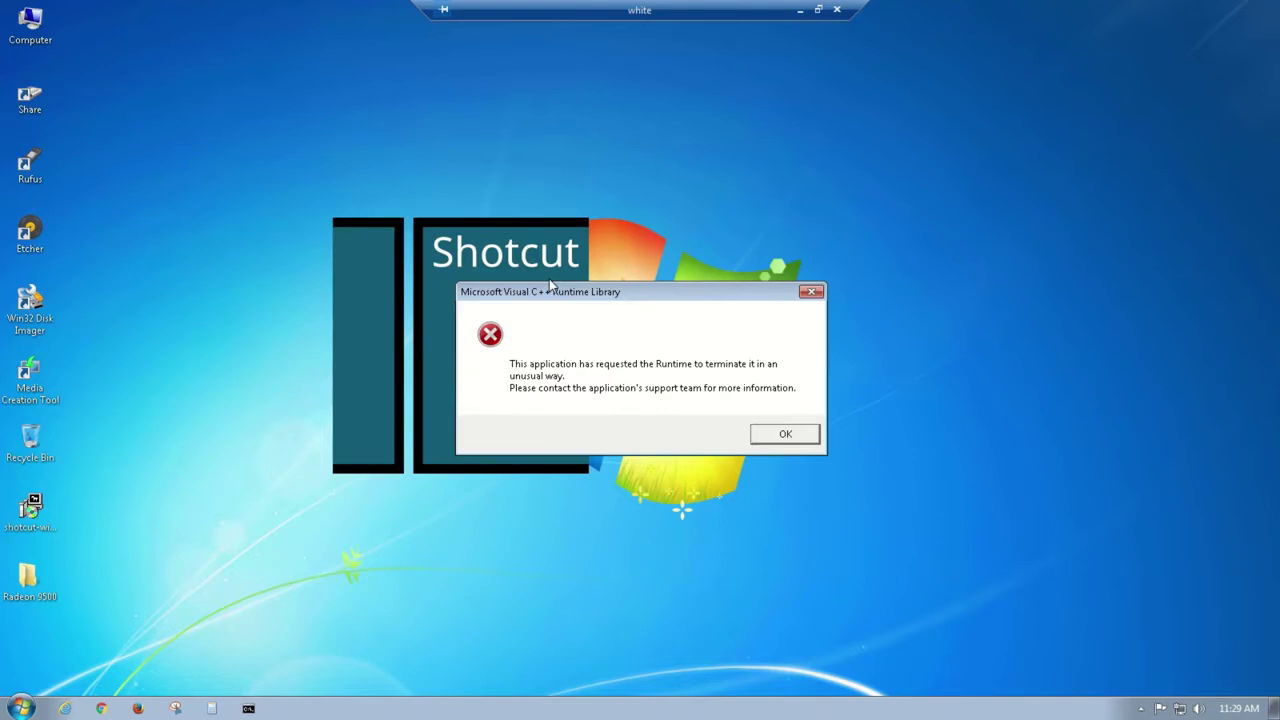
click(791, 440)
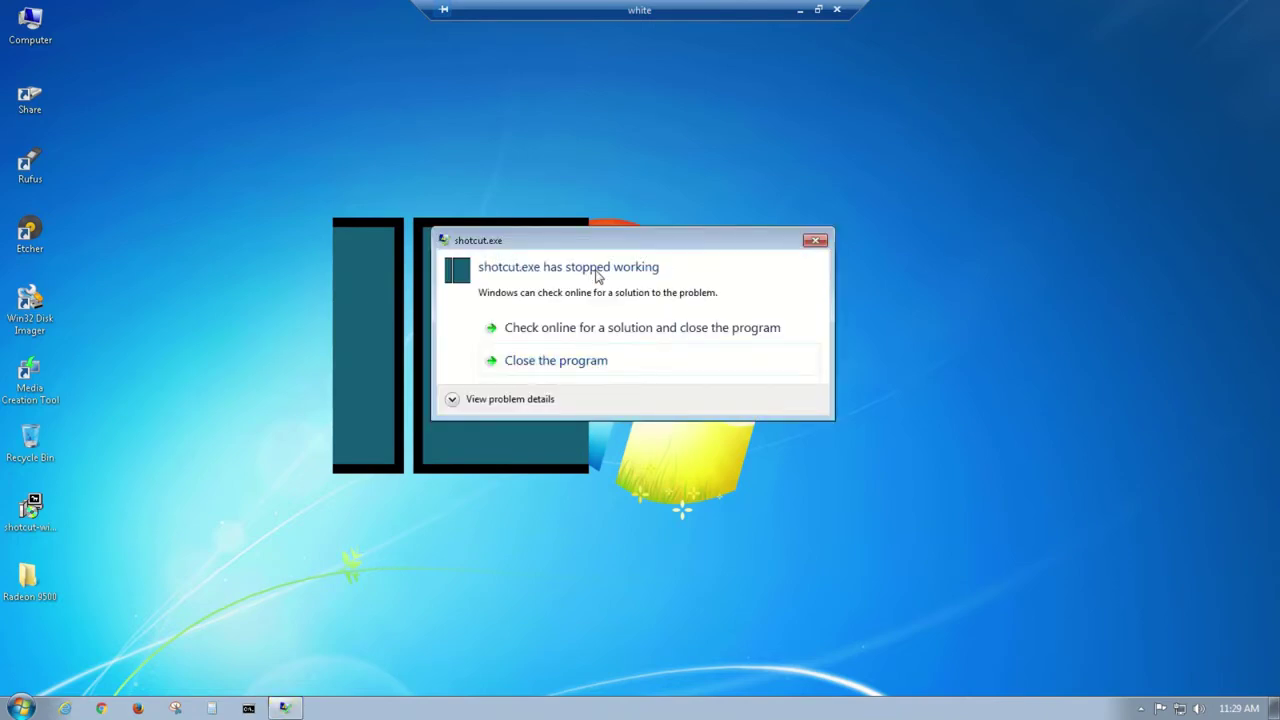
click(560, 366)
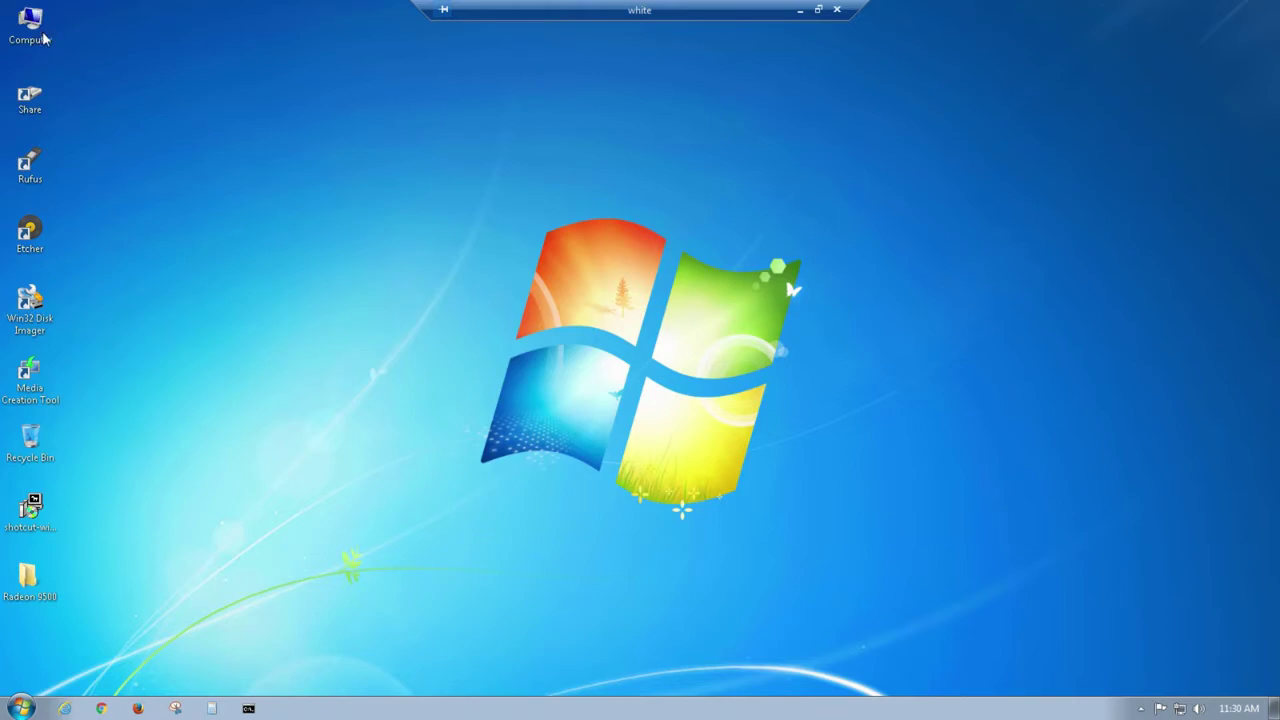
Open Computer Management through the Computer icon's Manage option.
click(44, 38)
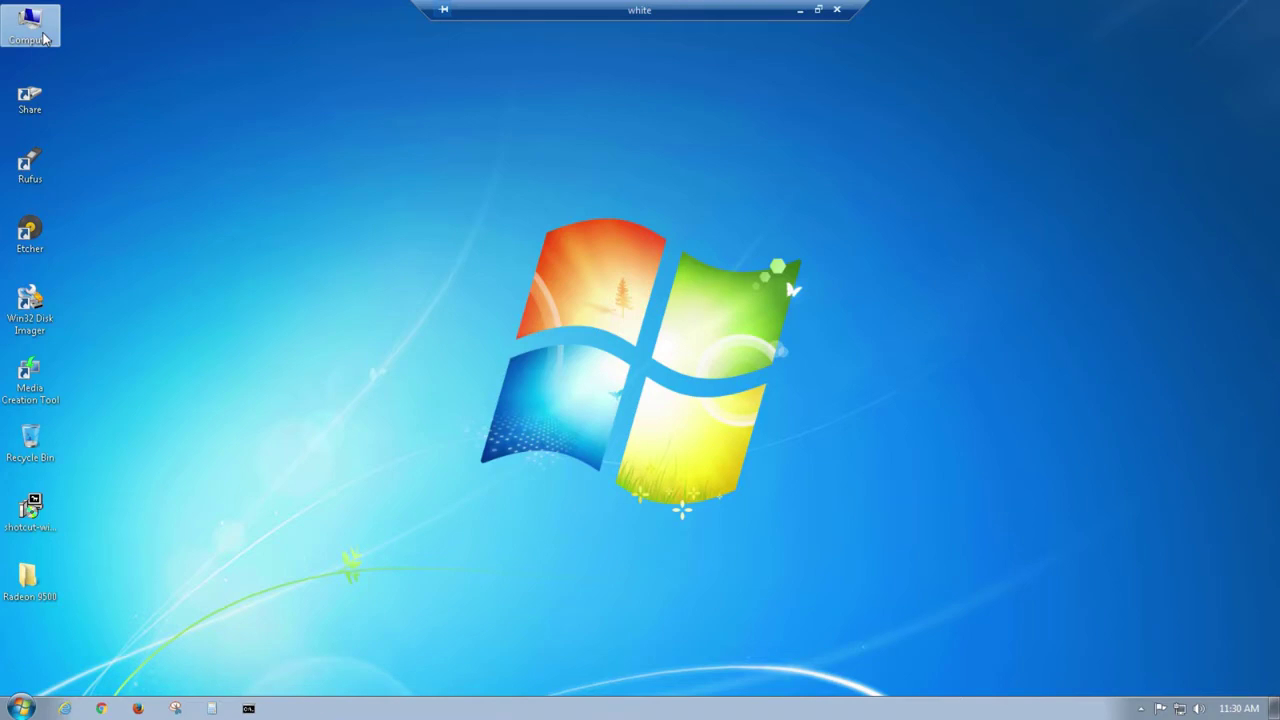
right_click(44, 38)
click(100, 66)
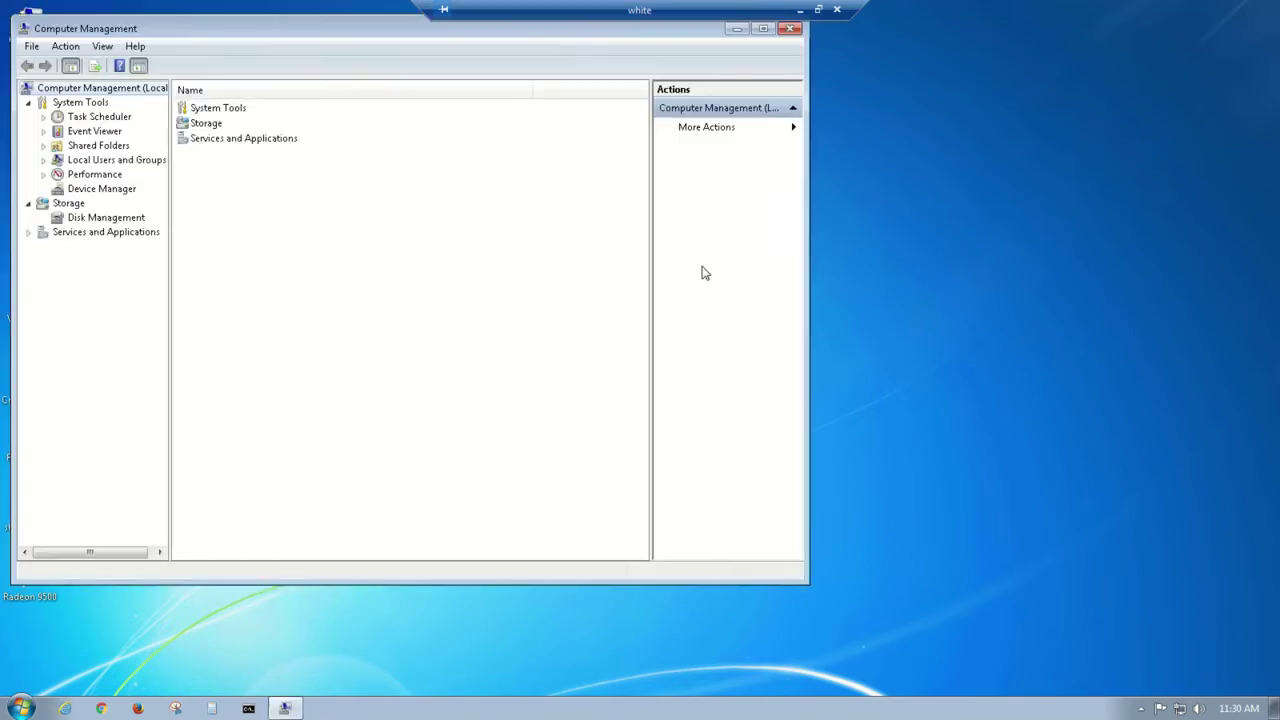
Check under Device Manager's Display adapters that the card is a RADEON 9500 PRO / 9700.
drag(373, 29, 642, 146)
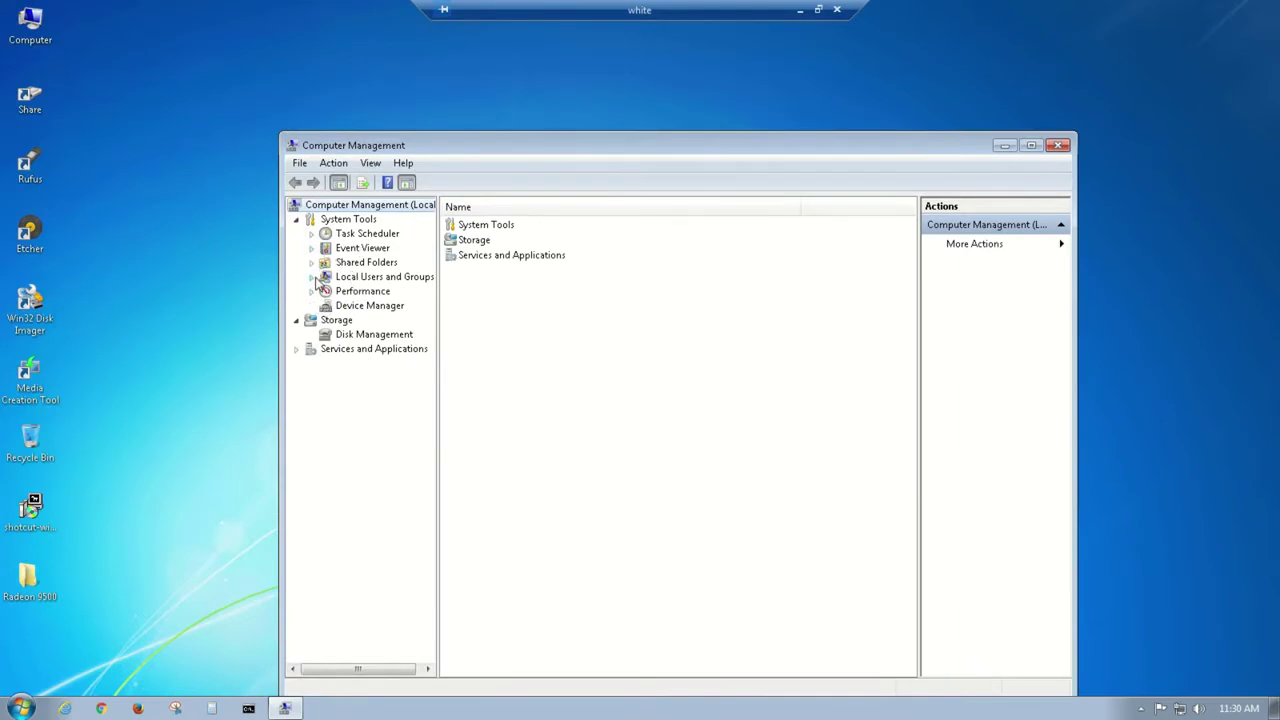
click(368, 307)
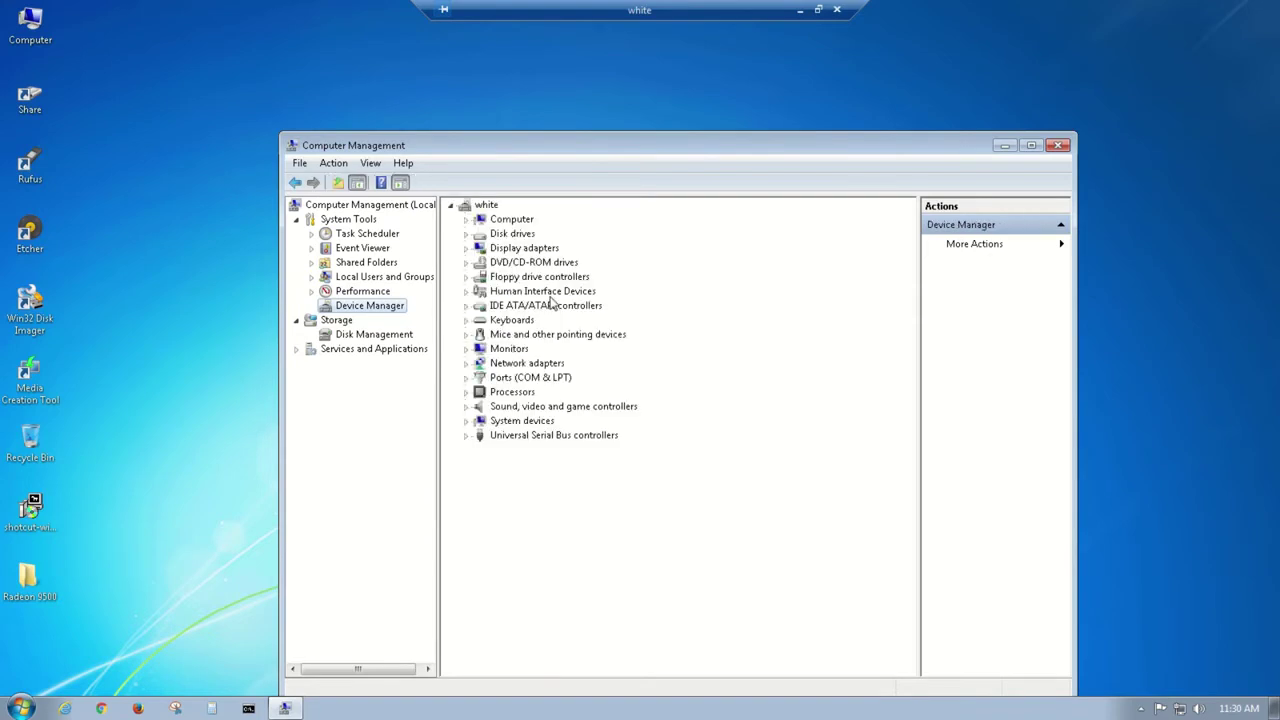
click(467, 248)
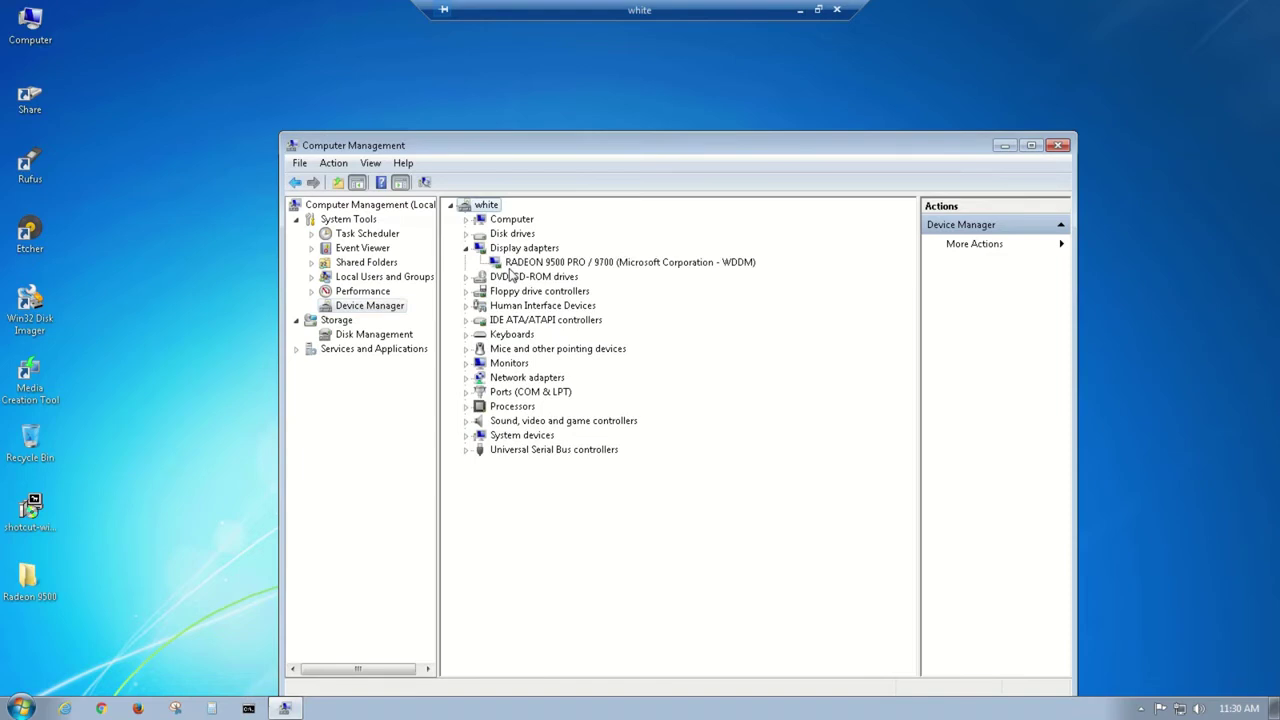
click(536, 264)
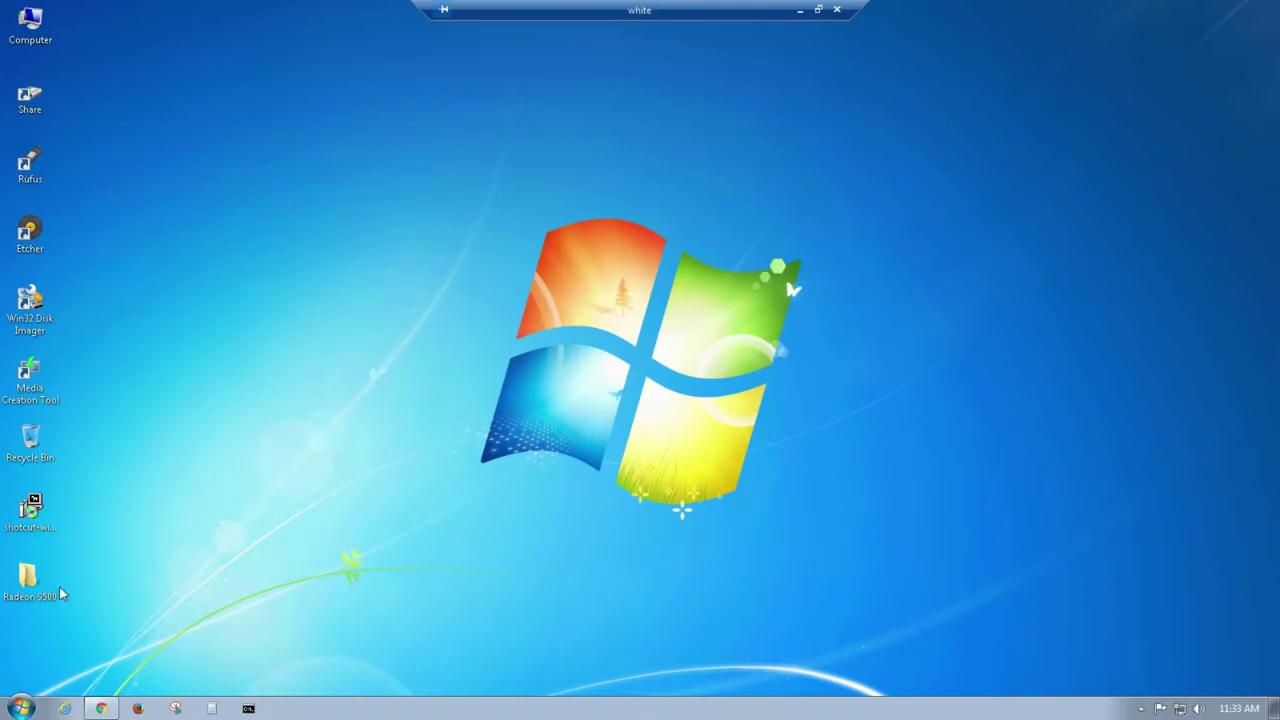
Check the Radeon 9500 folder's legacy driver installer, then return to the AMD page in Chrome.
double_click(40, 584)
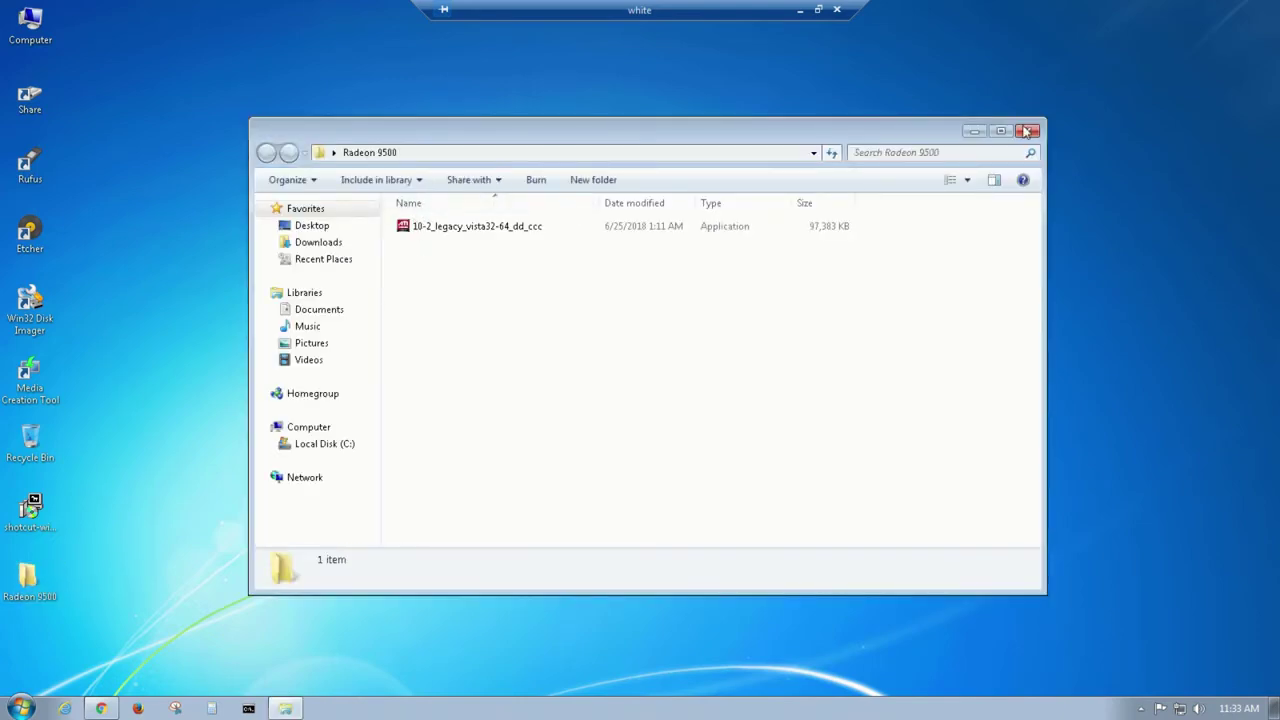
click(1026, 131)
click(102, 709)
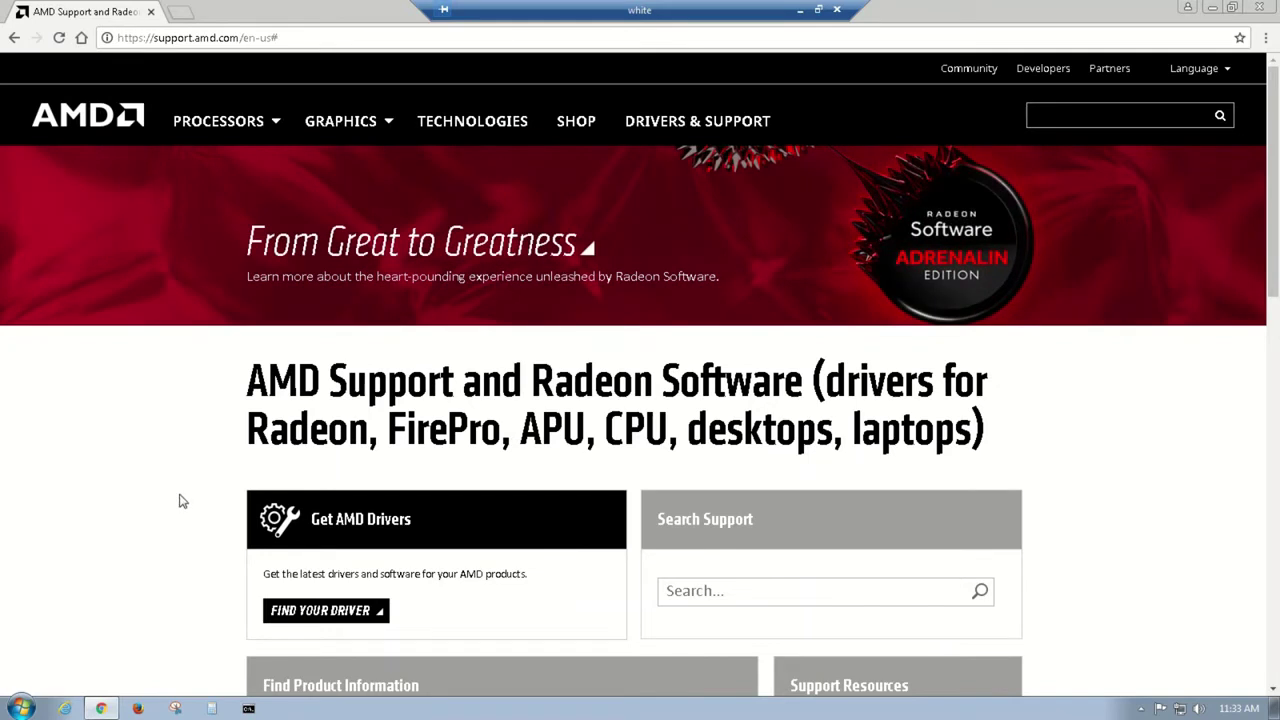
Go to AMD's driver download page and bring the driver selection form into view.
click(338, 622)
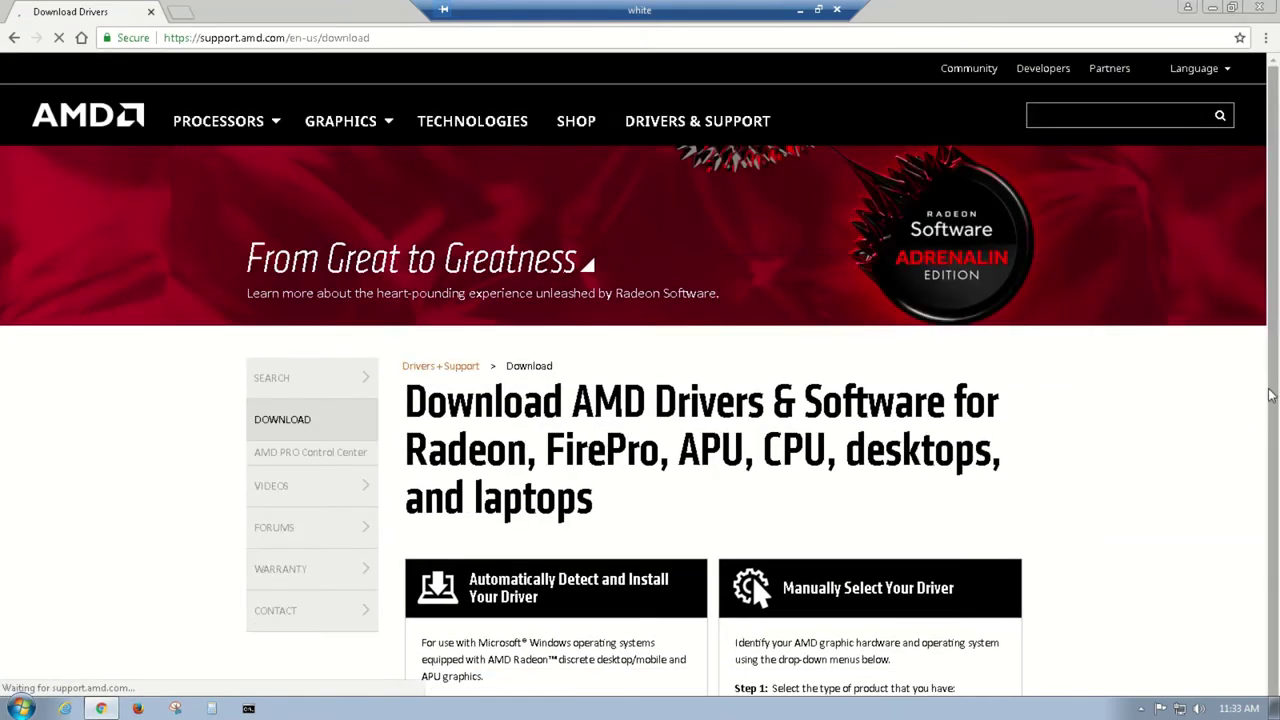
drag(1275, 402, 1270, 540)
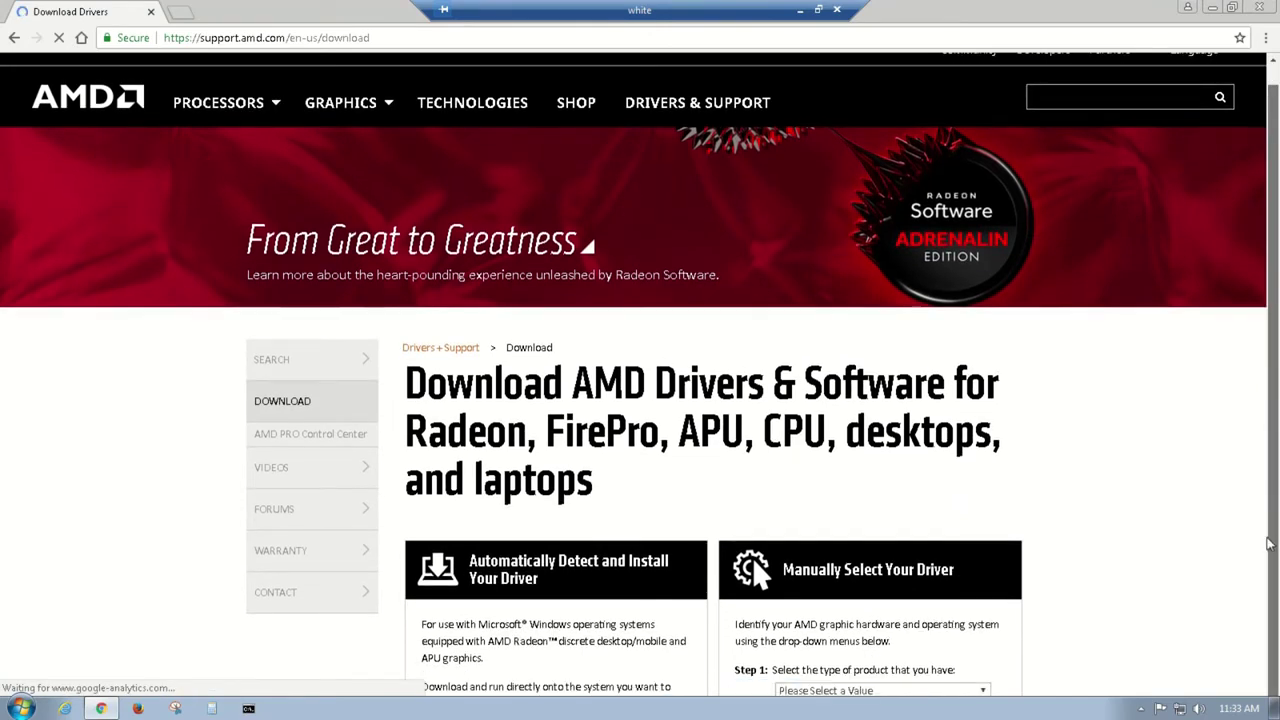
scroll(1149, 551, down, 10)
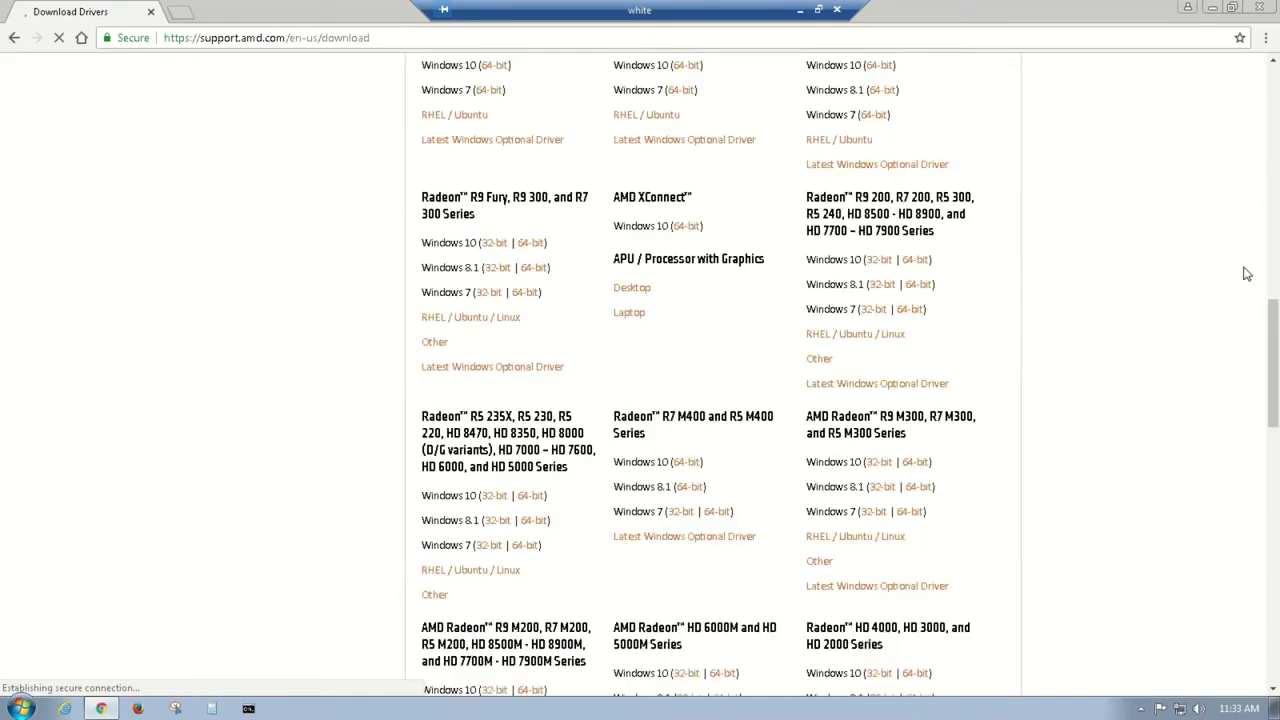
click(1275, 270)
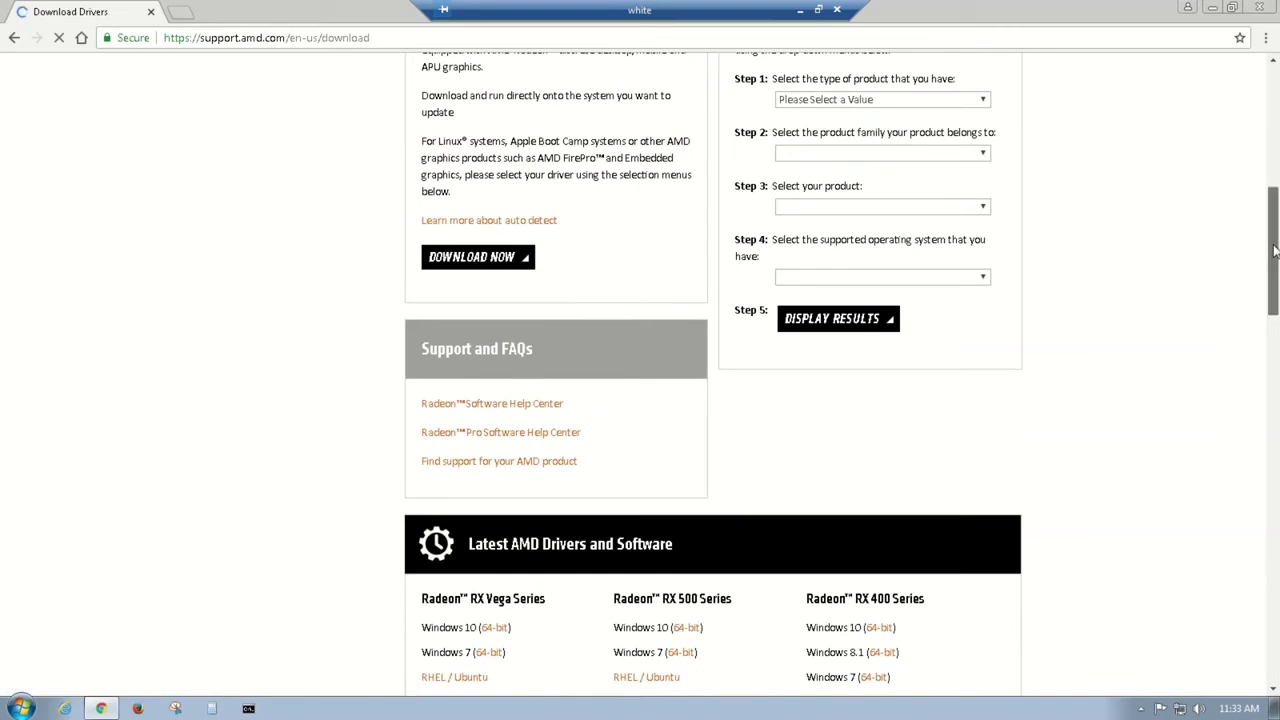
Choose Desktop Graphics, Radeon 9xxx Series, Radeon 9500 Series and Windows Vista - 32 Bit, then display results.
click(844, 152)
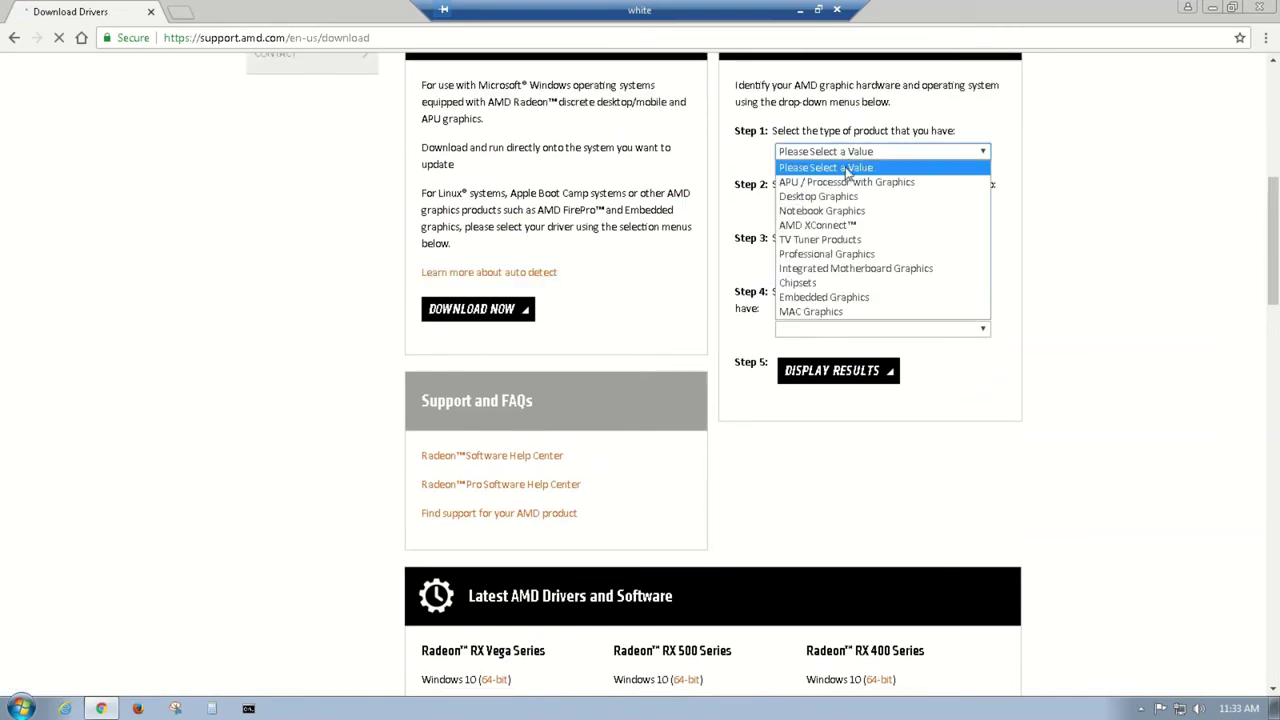
click(830, 199)
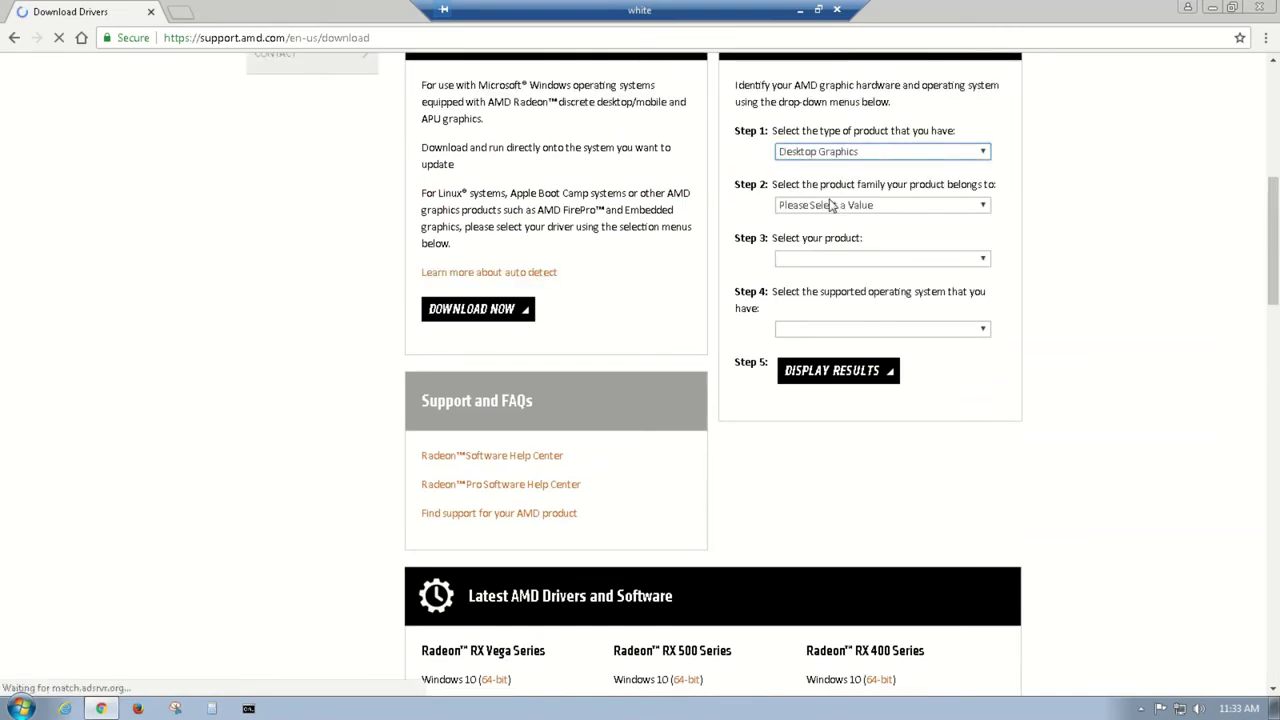
click(840, 207)
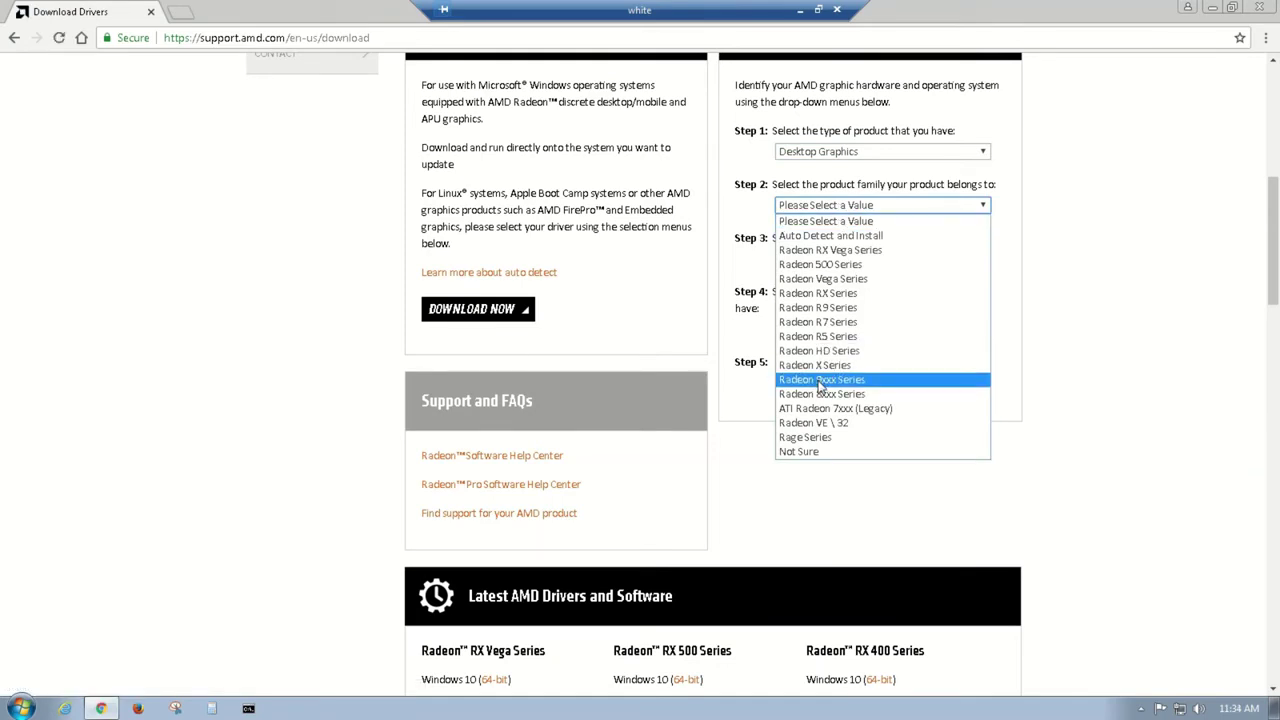
click(819, 386)
click(817, 260)
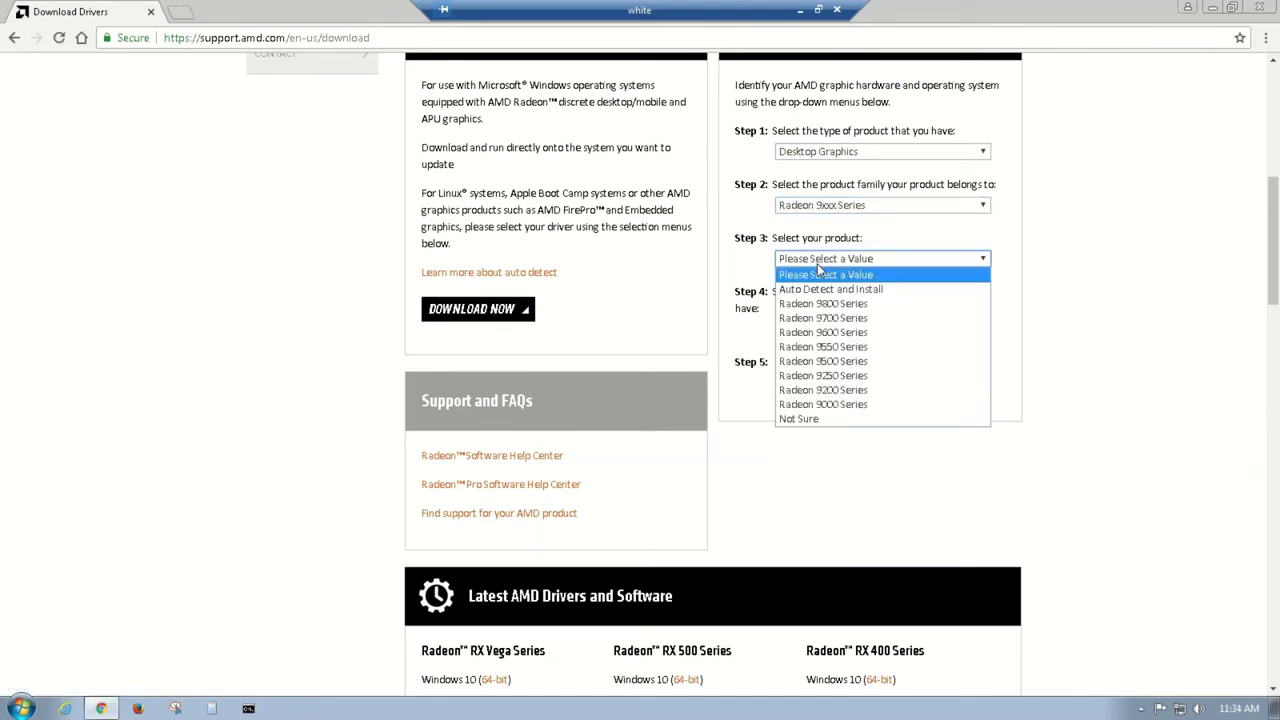
click(818, 362)
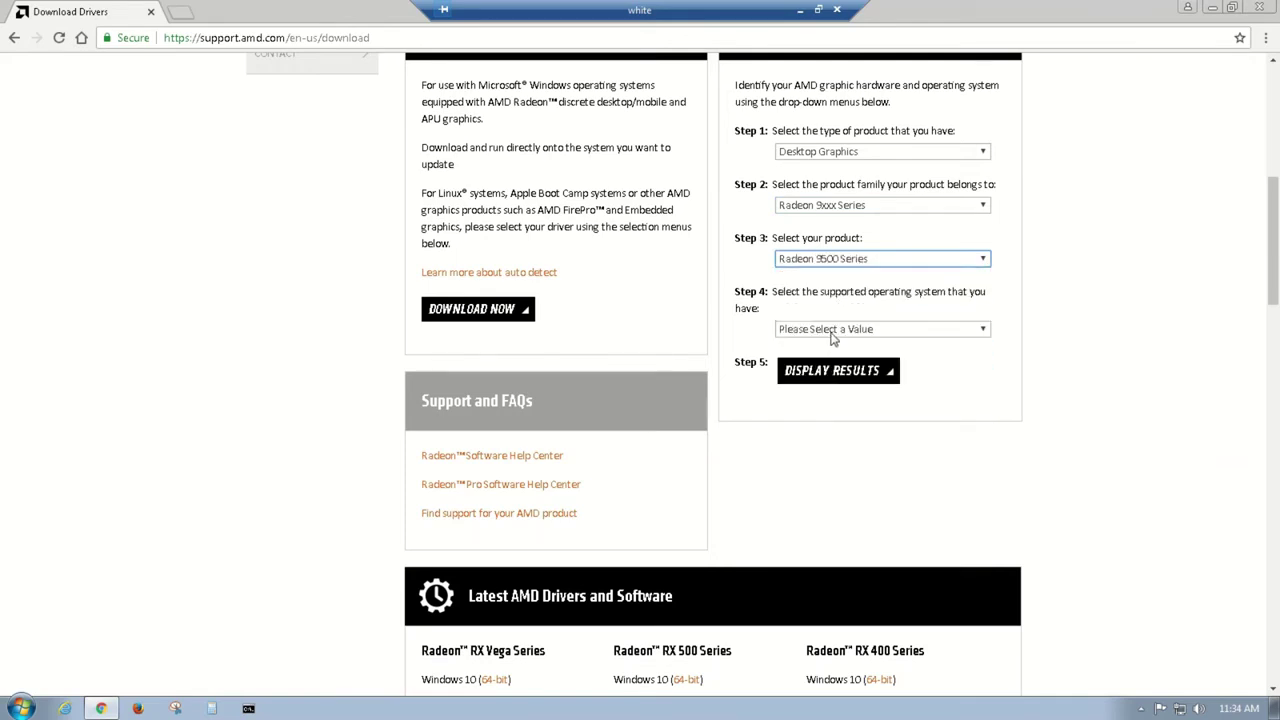
click(832, 336)
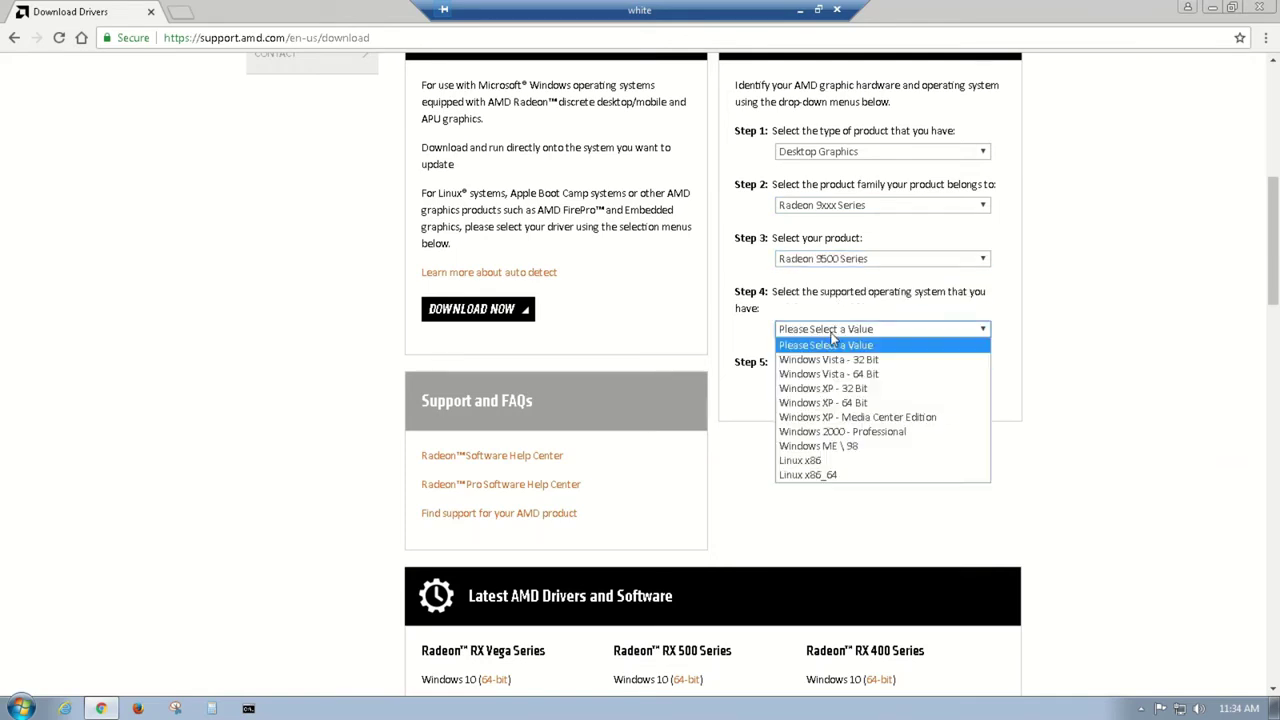
click(876, 362)
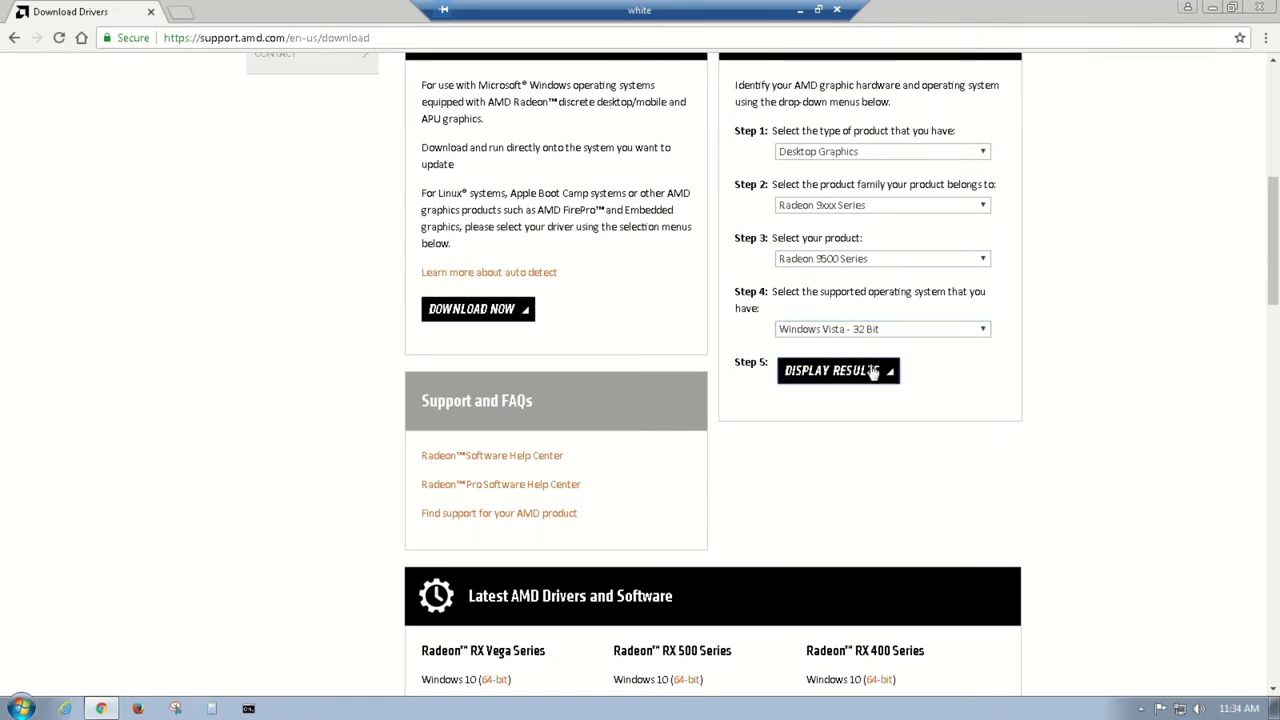
click(873, 372)
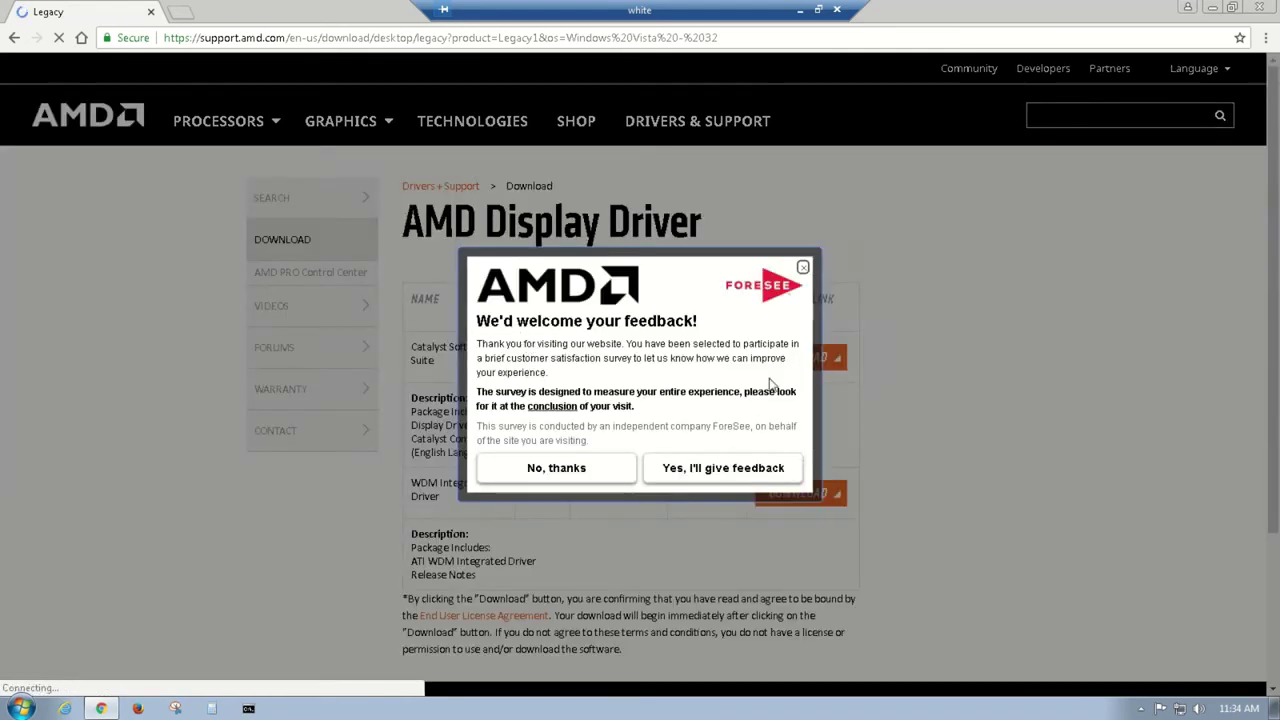
Decline the AMD survey popup and close Chrome.
click(568, 469)
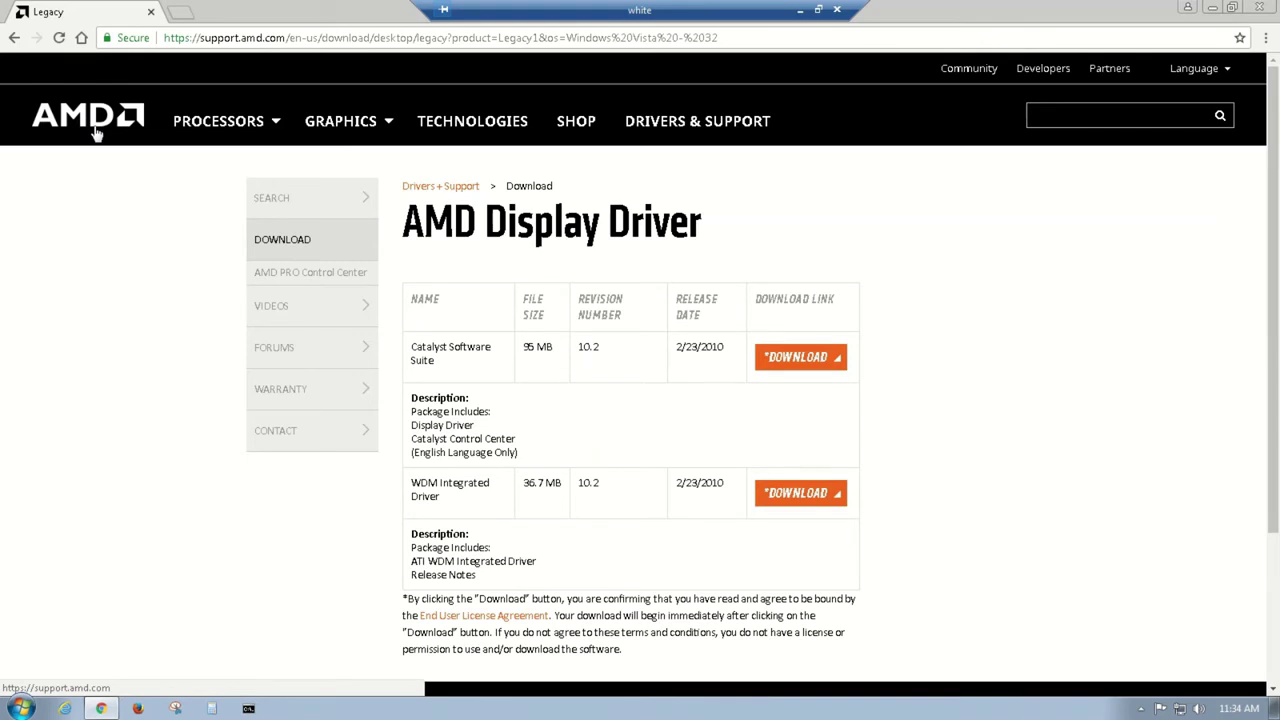
click(1266, 10)
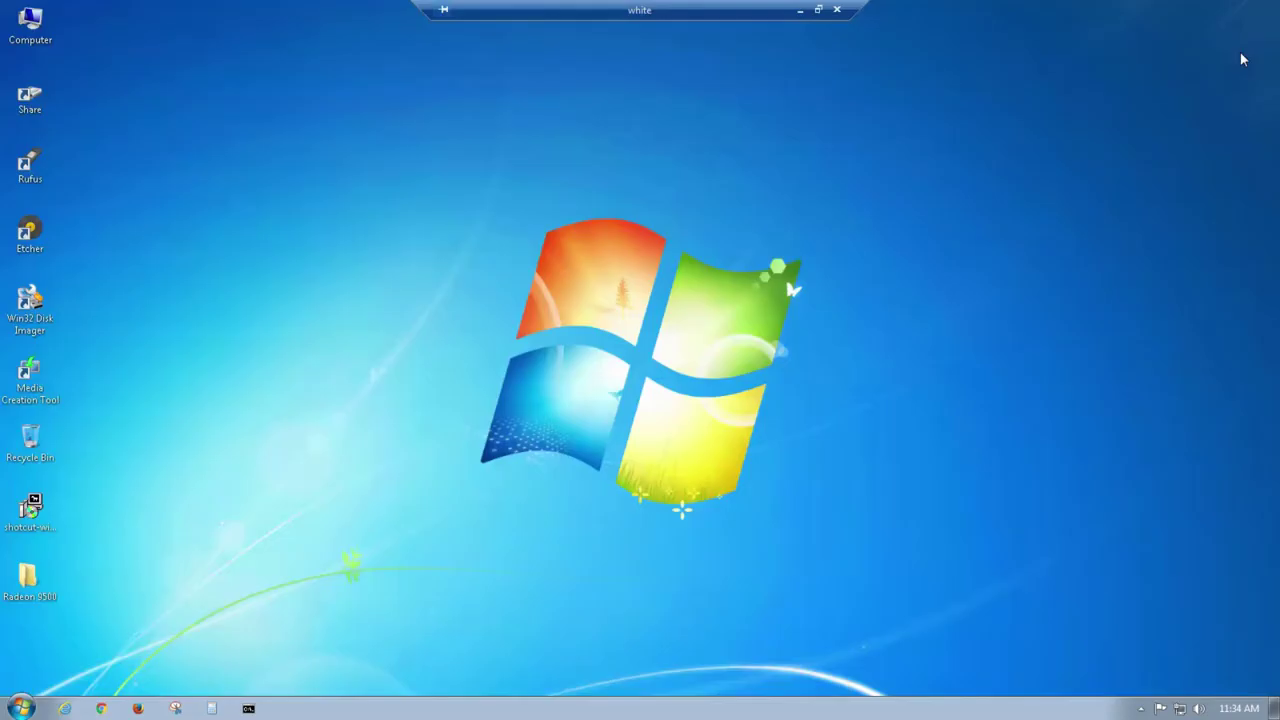
Run the legacy driver installer from the Radeon 9500 folder and extract its files.
double_click(42, 592)
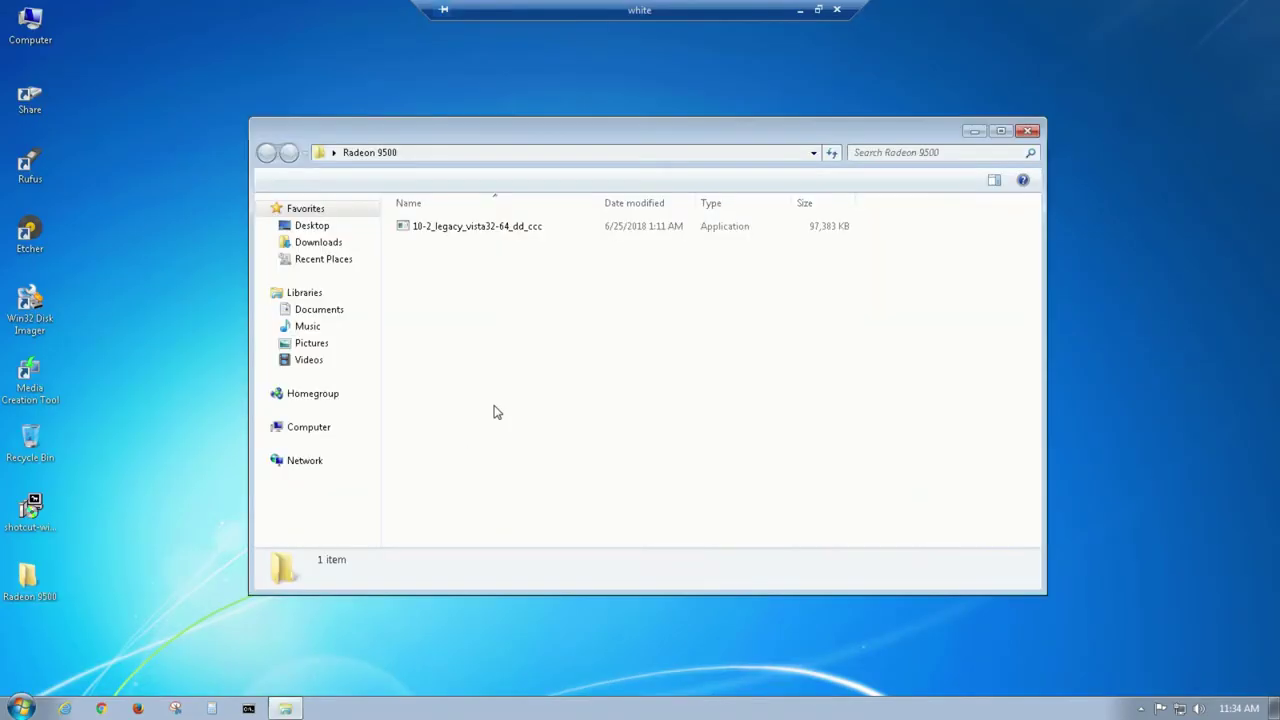
right_click(488, 228)
click(525, 236)
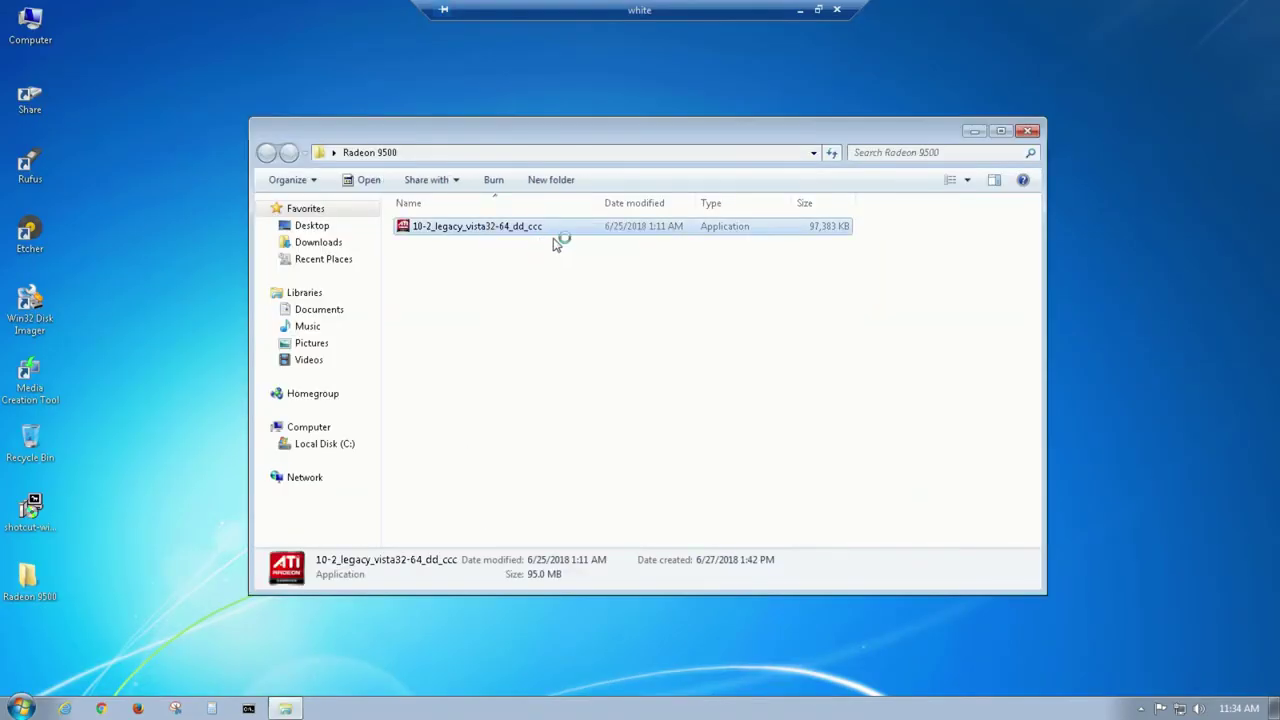
click(974, 131)
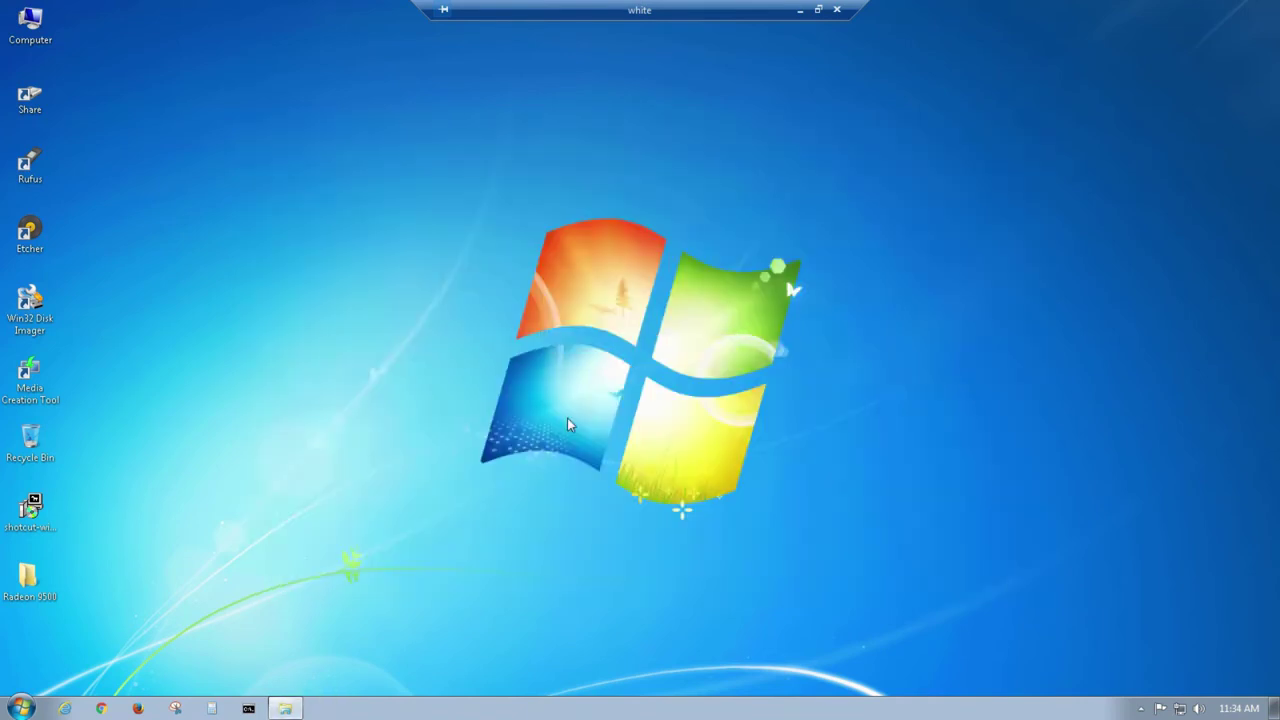
click(771, 472)
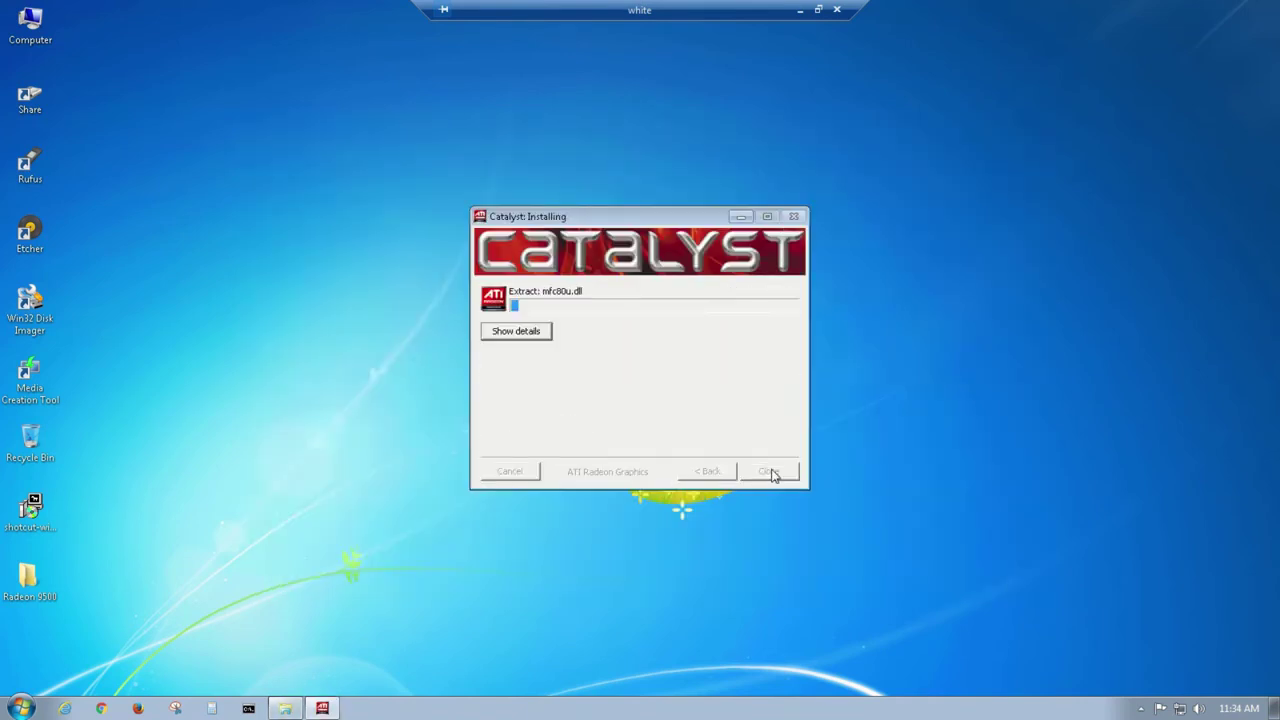
click(540, 333)
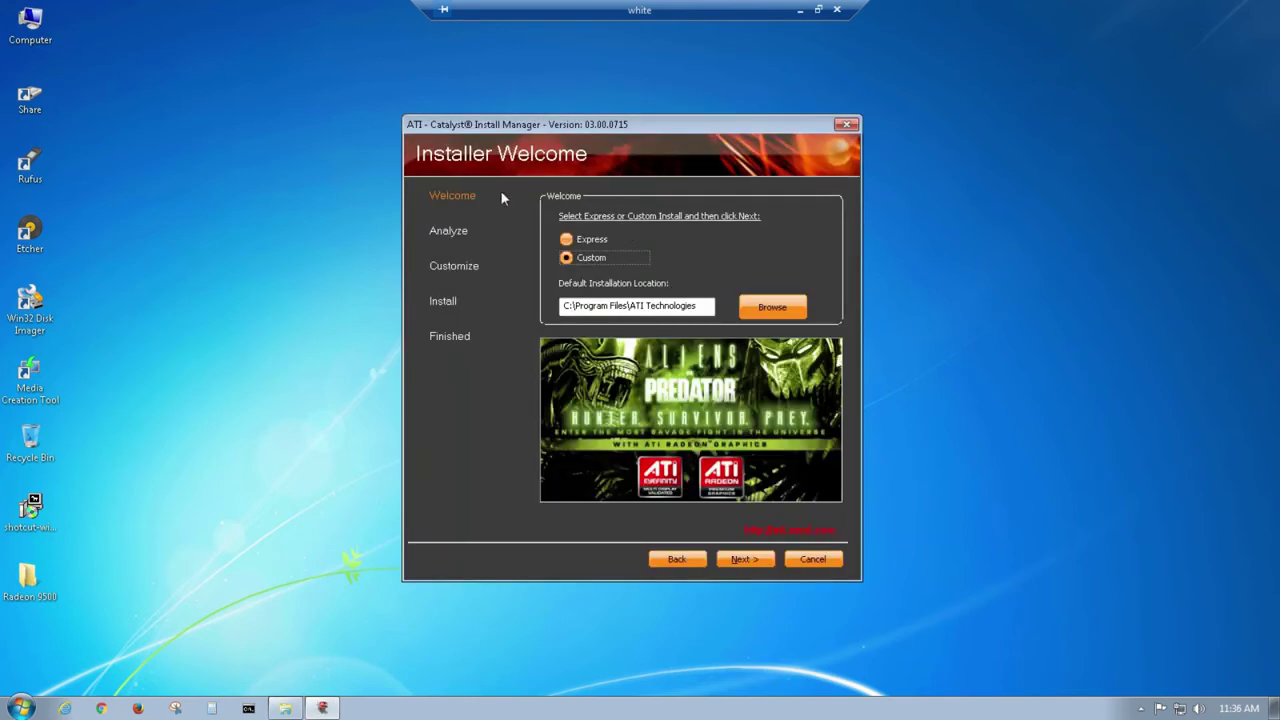
Choose a Custom installation and review the components, leaving Catalyst Control Center out.
click(745, 559)
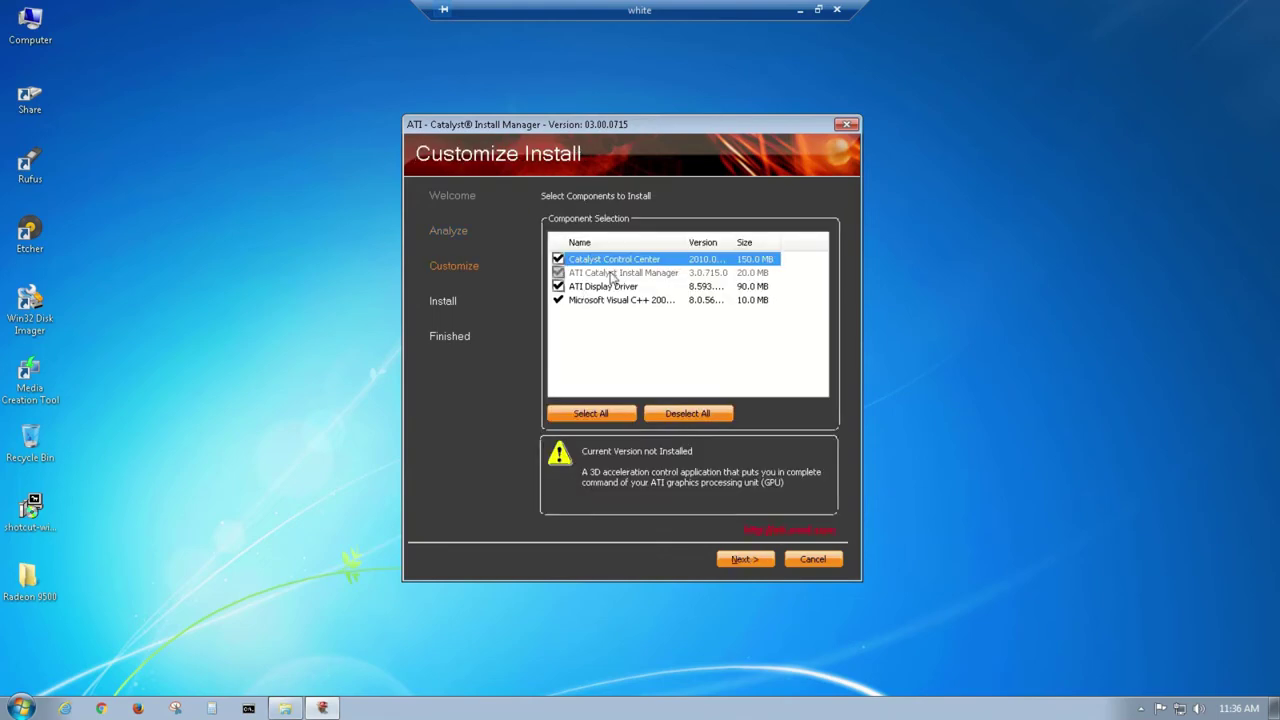
drag(686, 243, 745, 243)
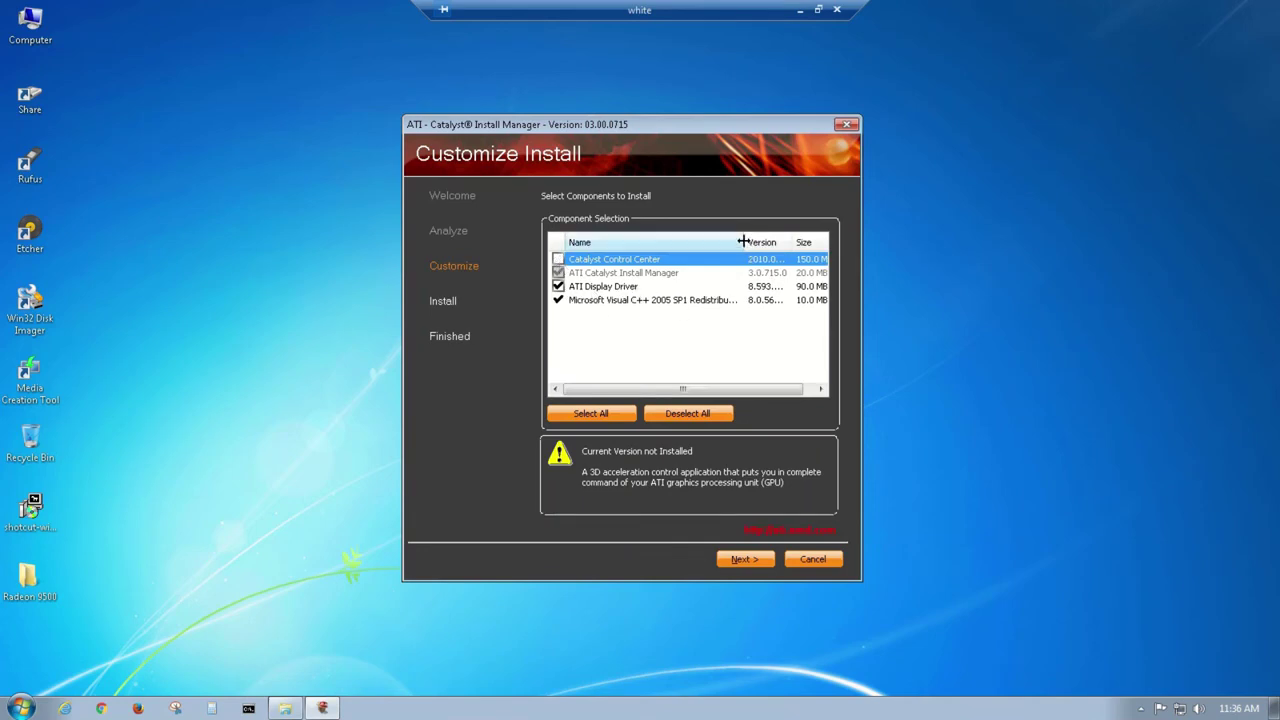
drag(742, 242, 790, 243)
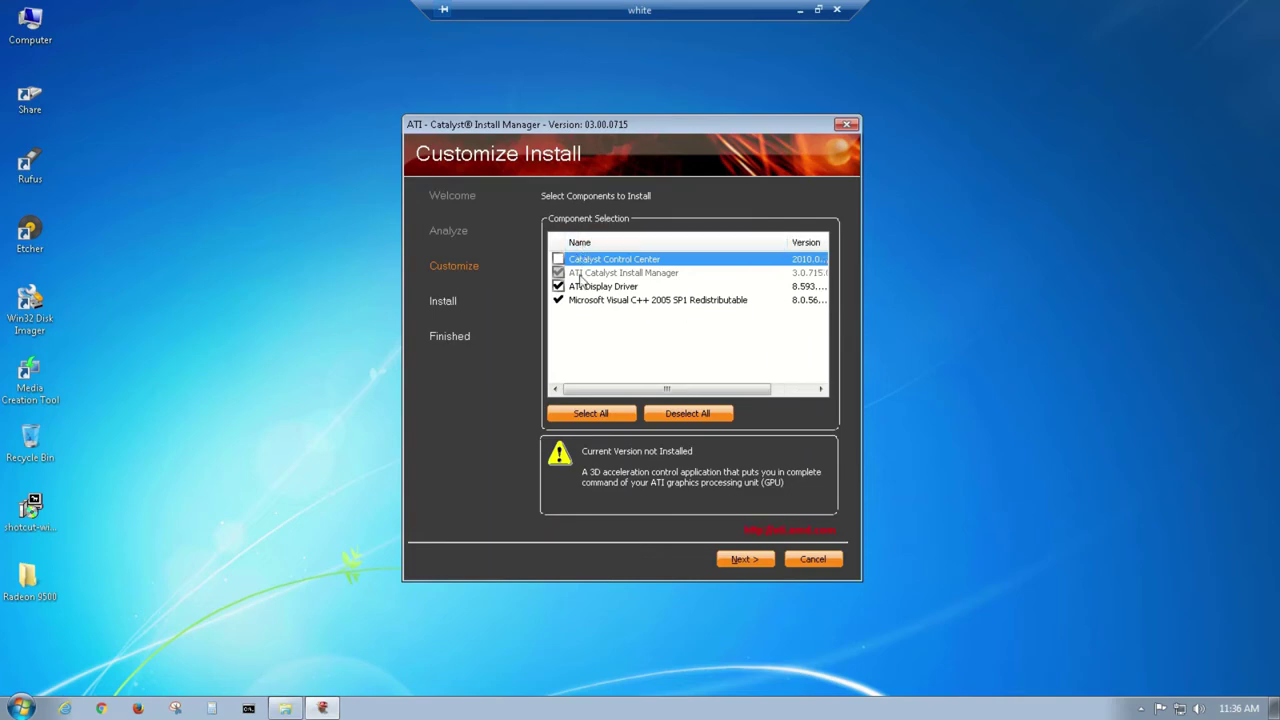
click(757, 562)
click(589, 531)
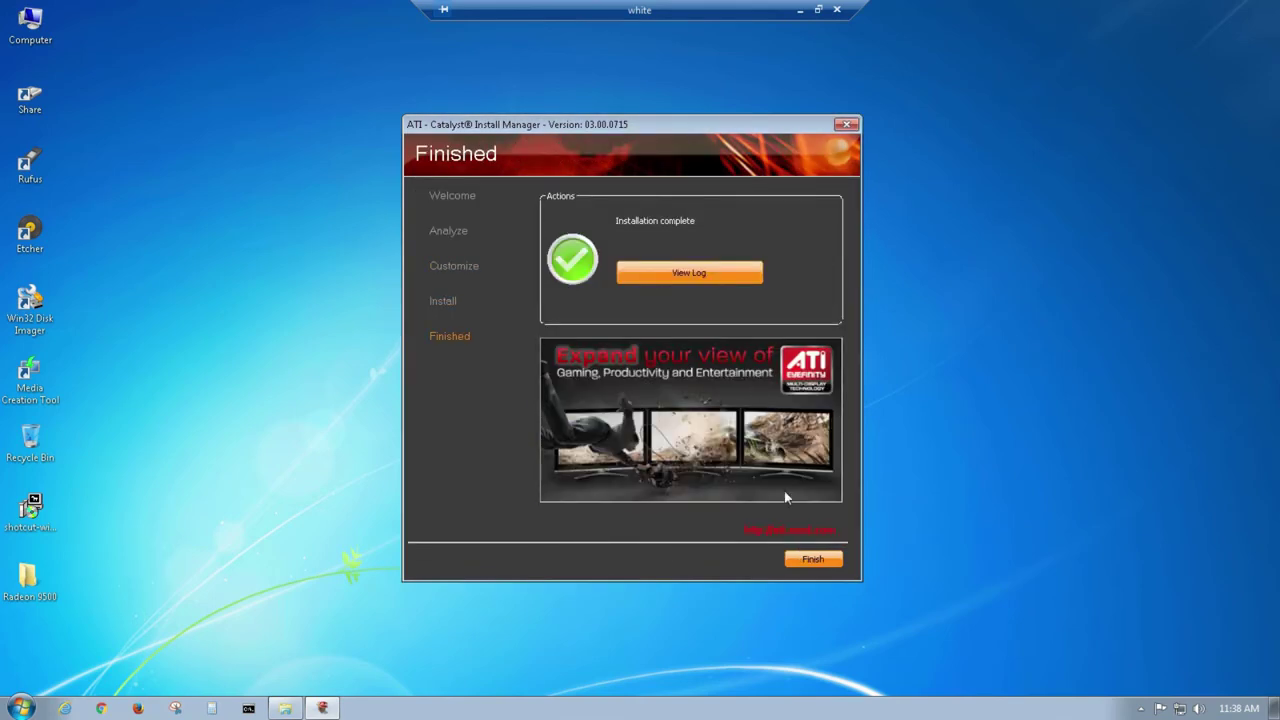
Close the finished installer, restart Windows 7, then launch Shotcut from the Start menu.
click(810, 562)
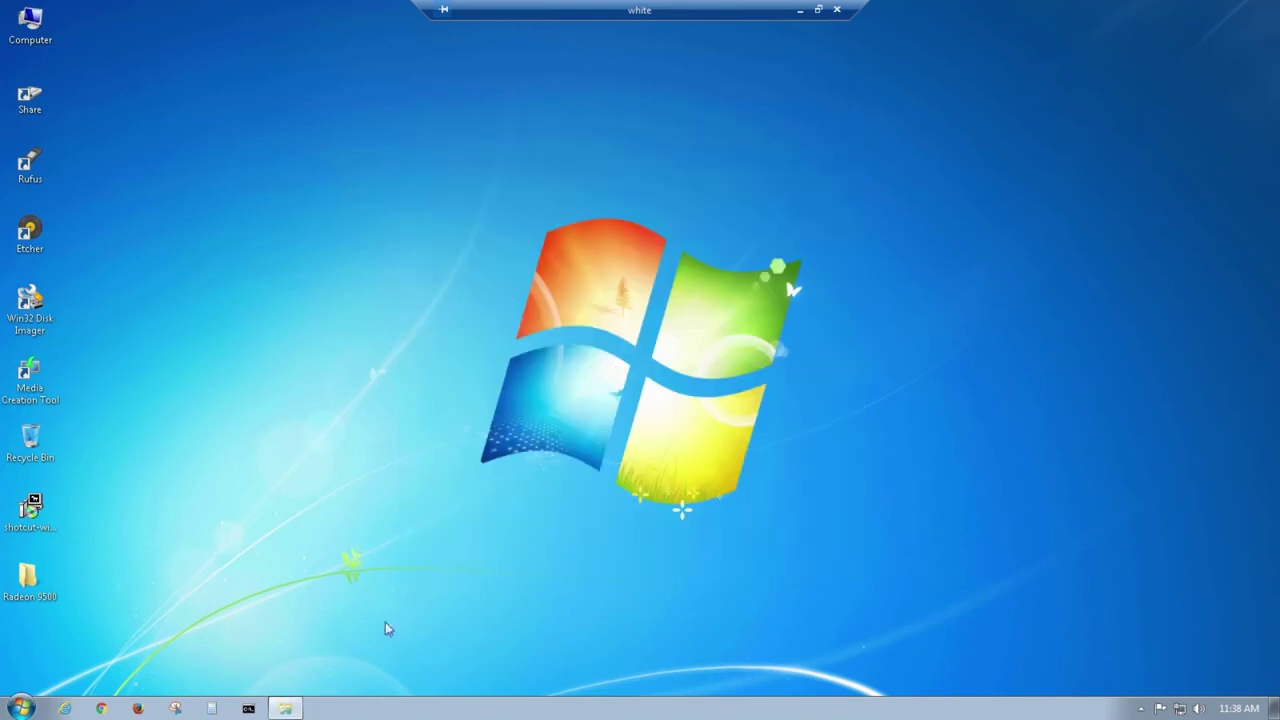
click(22, 708)
click(258, 638)
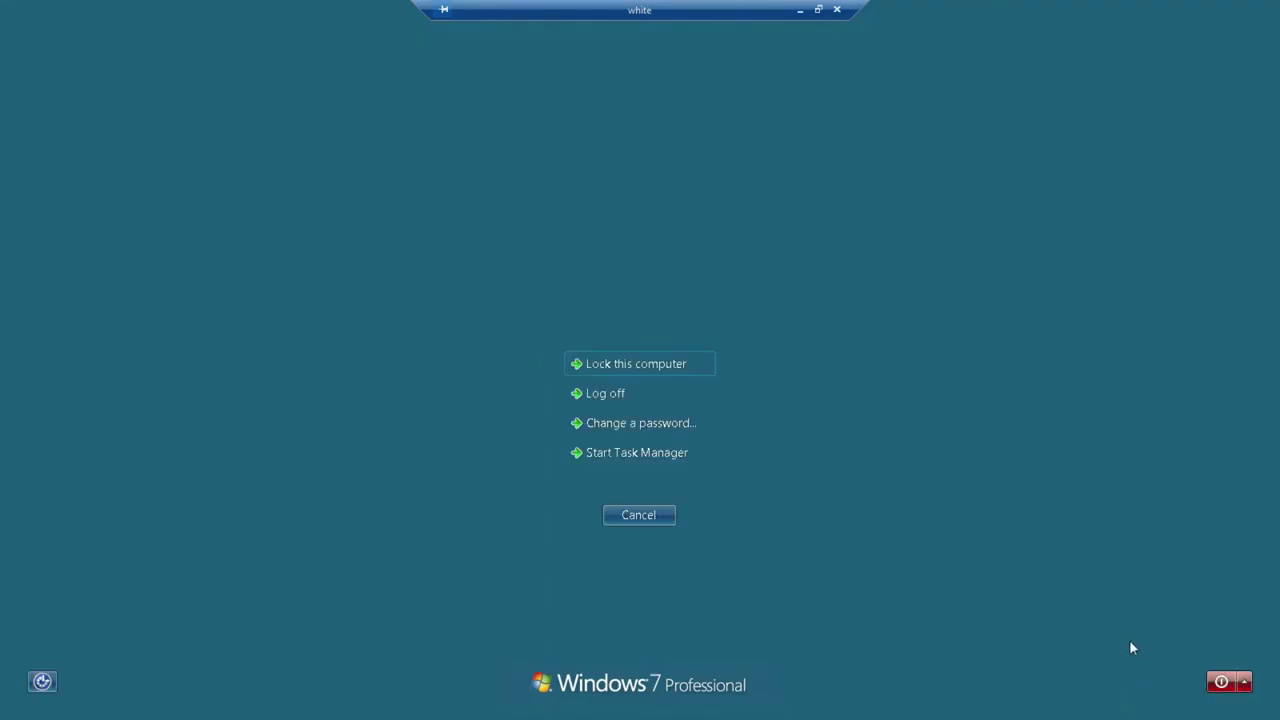
click(1244, 681)
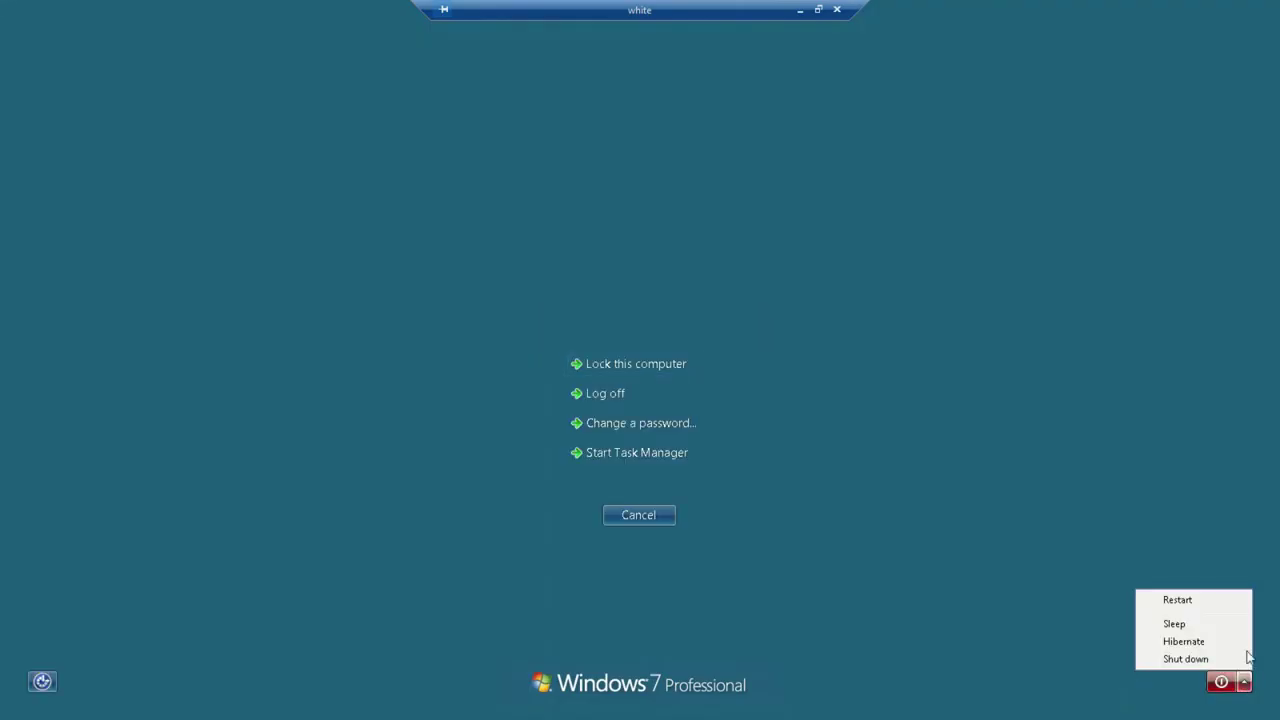
click(1208, 610)
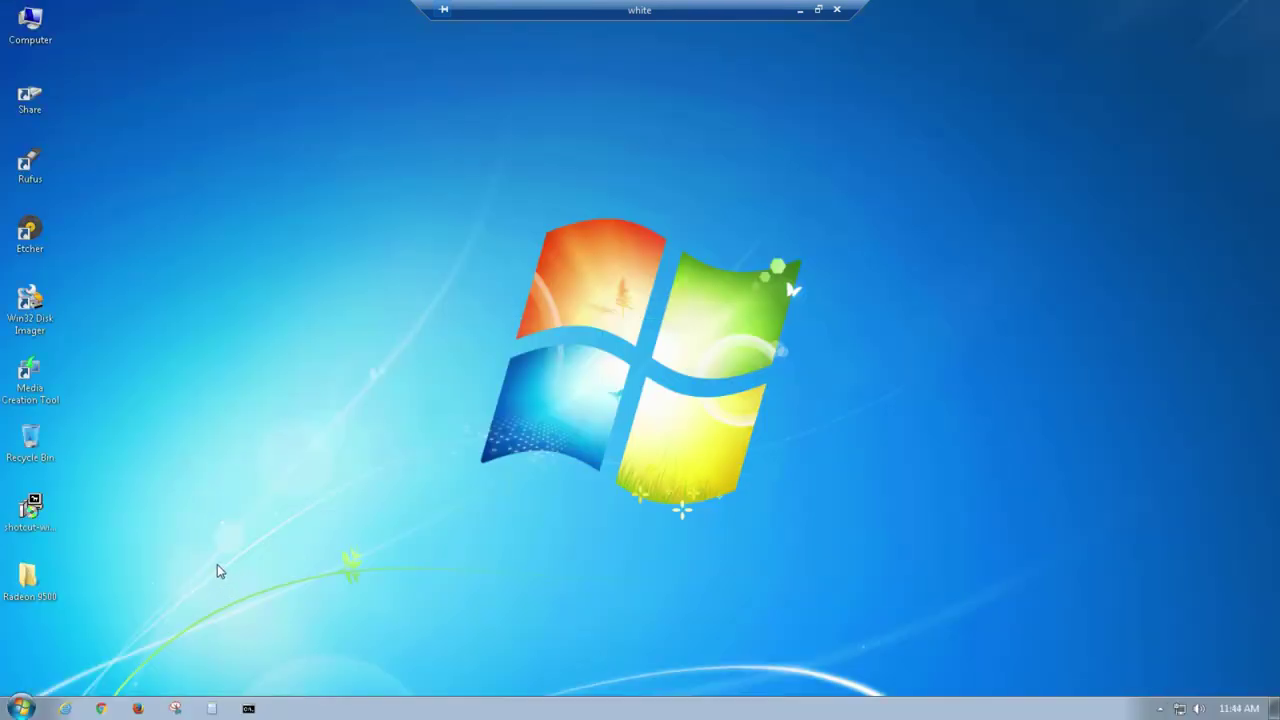
click(30, 707)
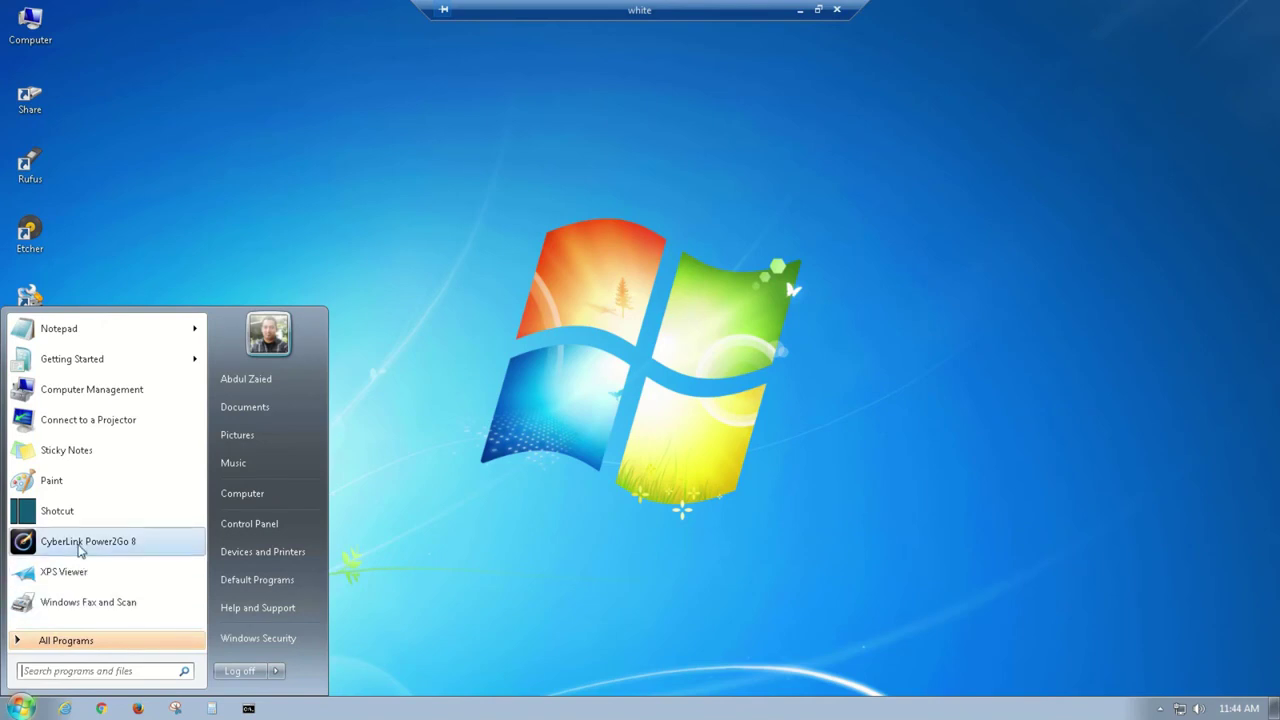
click(58, 511)
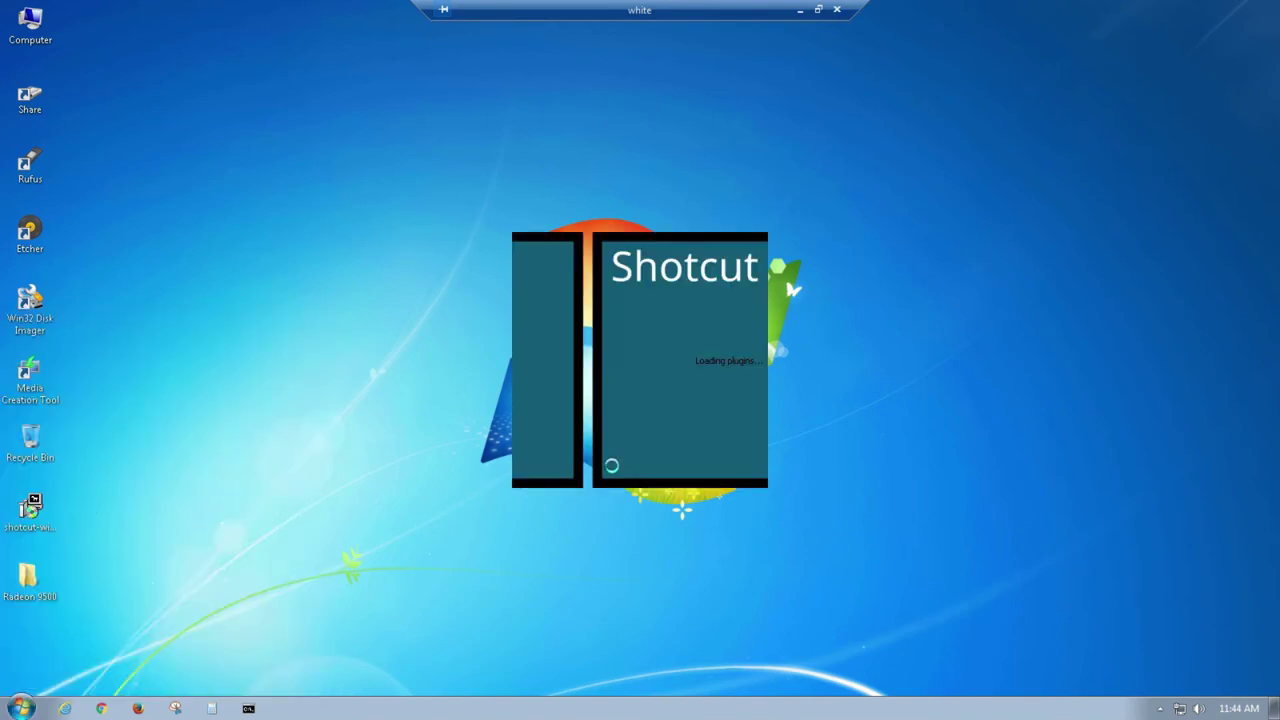